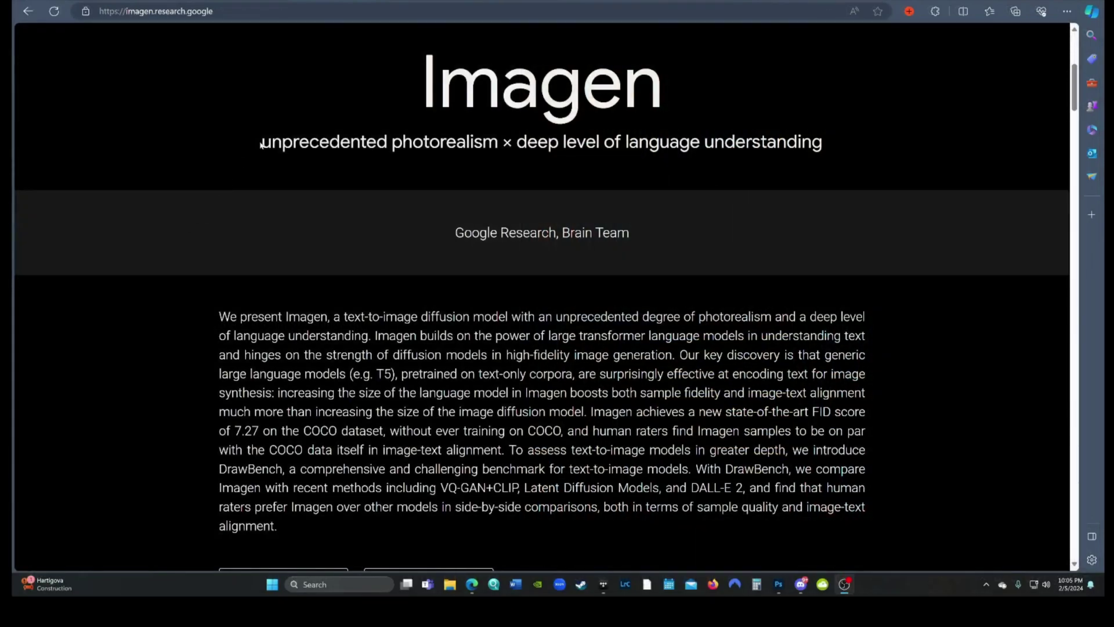
Step: Highlight the word 'unprecedented' in the Imagen page subtitle
{"action": "left_click_drag", "start_coordinate": [261, 143], "coordinate": [498, 142]}
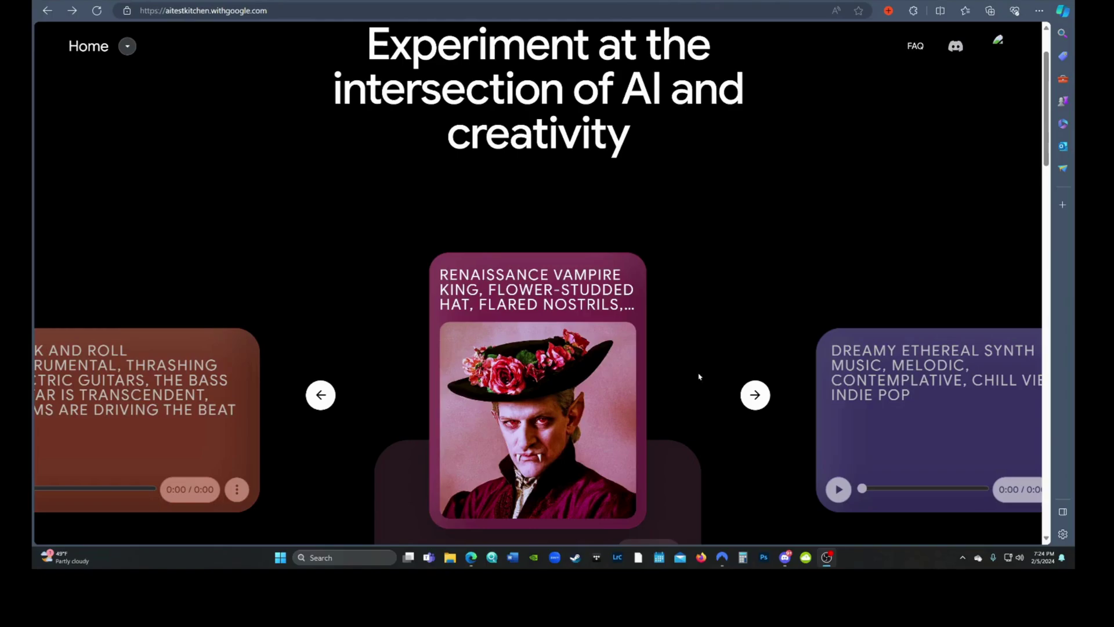
Step: Launch the ImageFX image generator from AI Test Kitchen's tools section
{"action": "scroll", "coordinate": [699, 376], "scroll_direction": "down", "scroll_amount": 4}
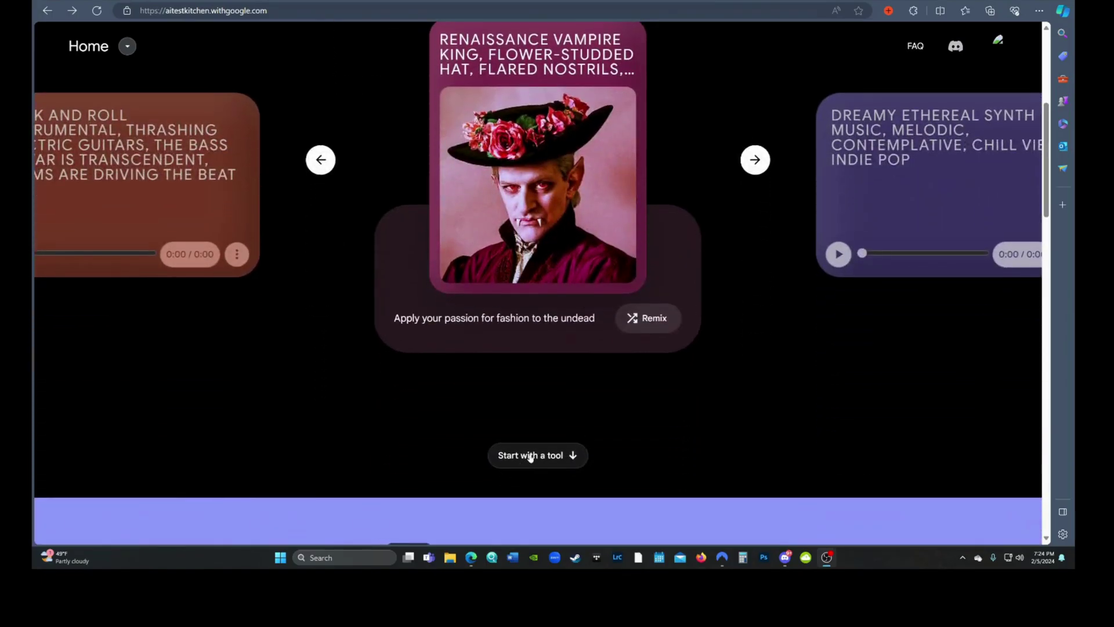
{"action": "left_click", "coordinate": [530, 456]}
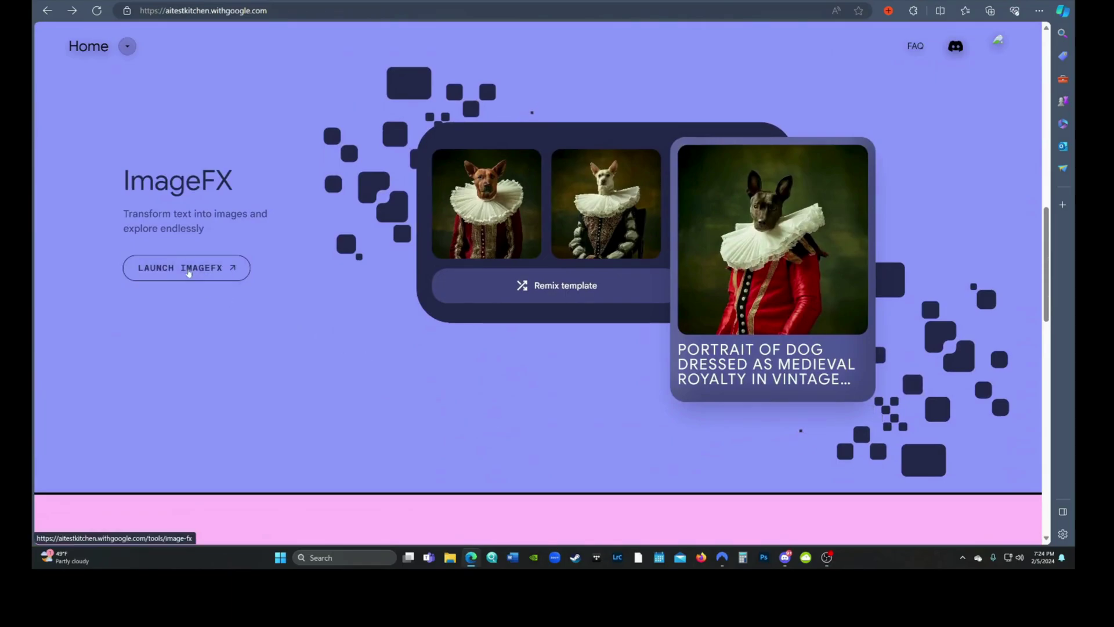
{"action": "left_click", "coordinate": [188, 269]}
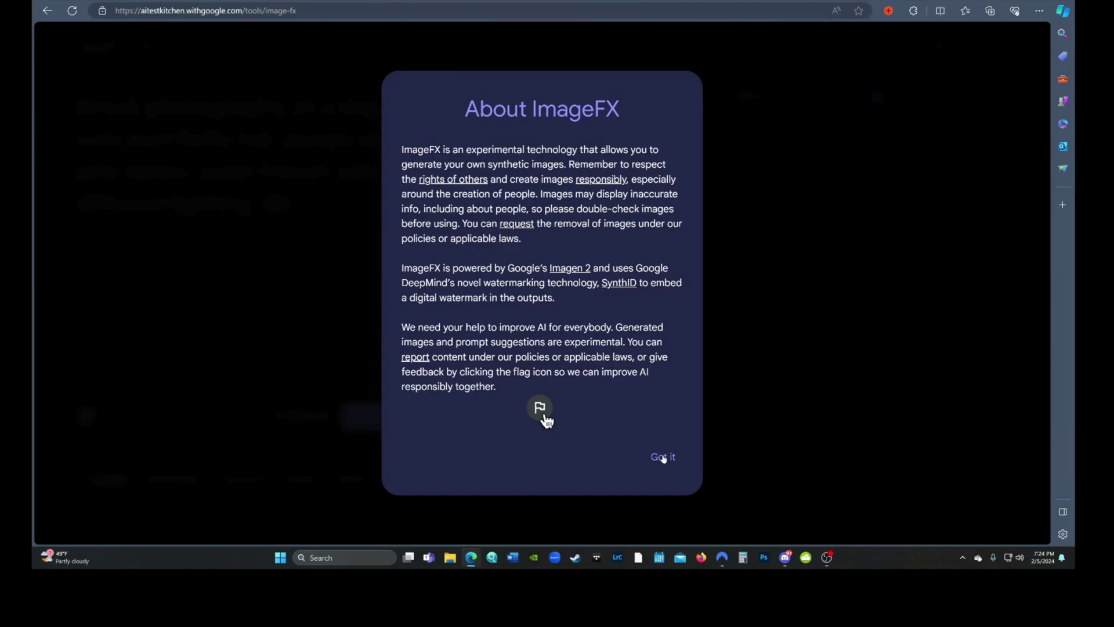
Step: Dismiss the About ImageFX notice and enter the prompt 'A spaceship cinematic quality'
{"action": "left_click", "coordinate": [662, 457]}
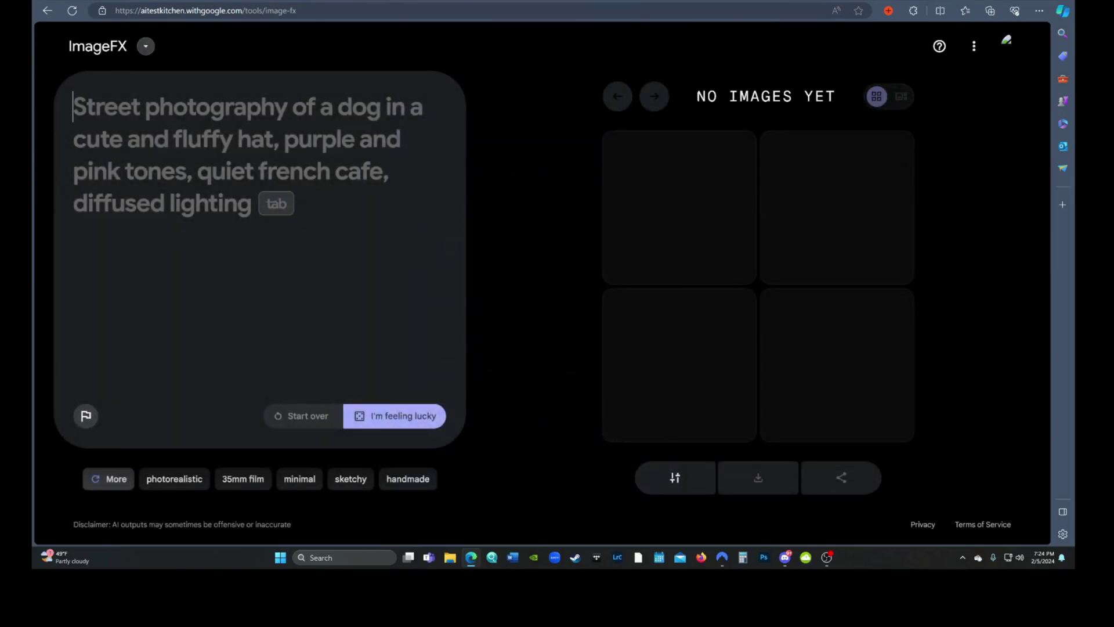
{"action": "type", "text": "A spaceship cinema"}
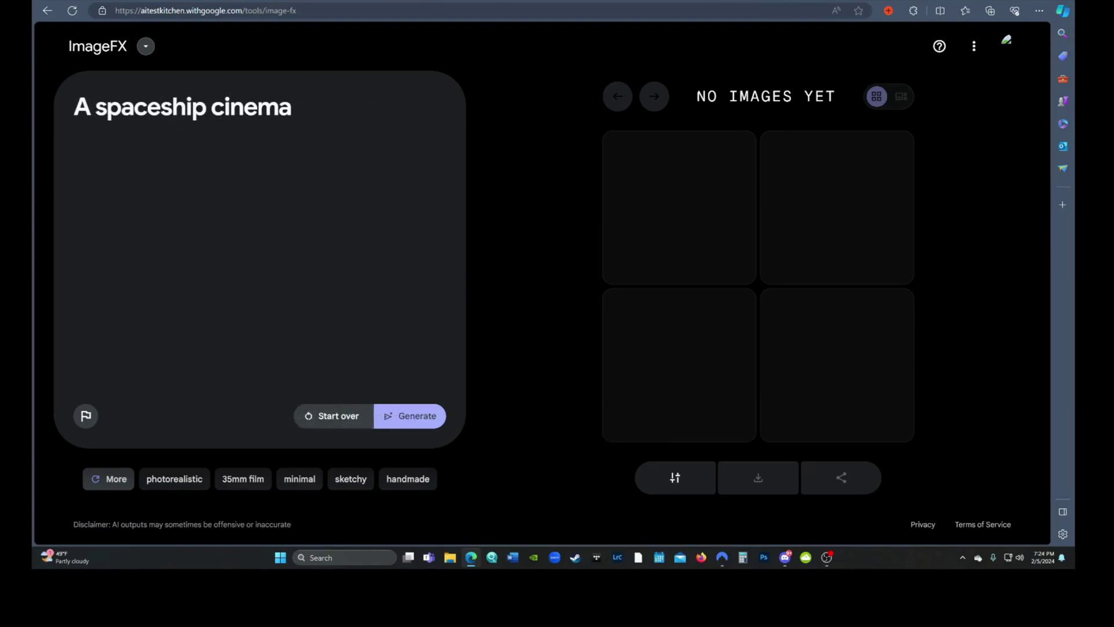
{"action": "type", "text": "tic qua"}
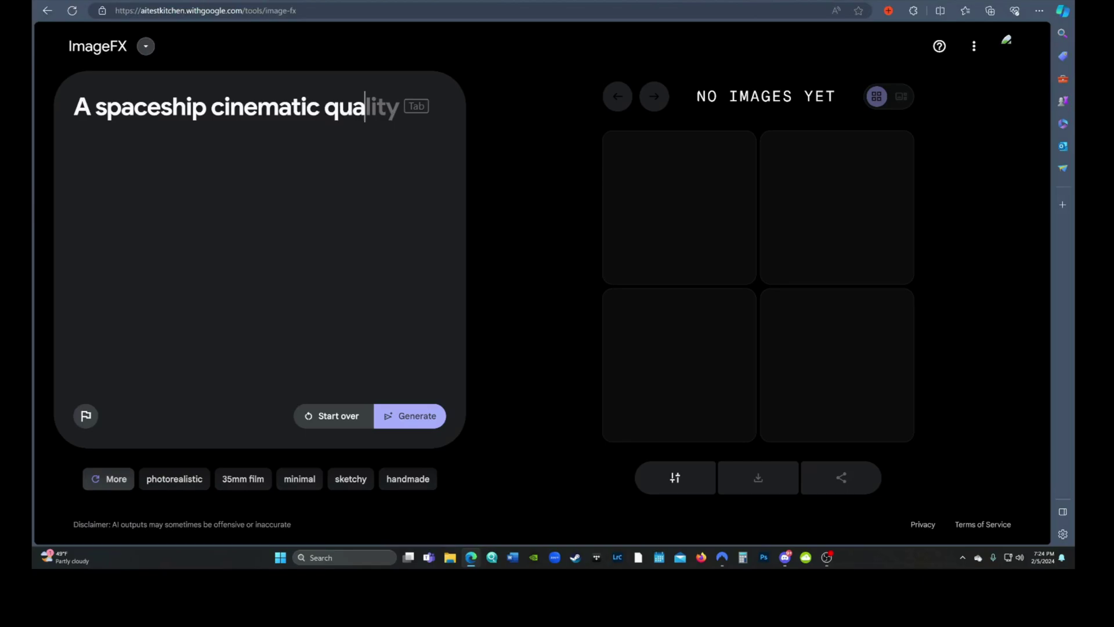
{"action": "type", "text": "lity"}
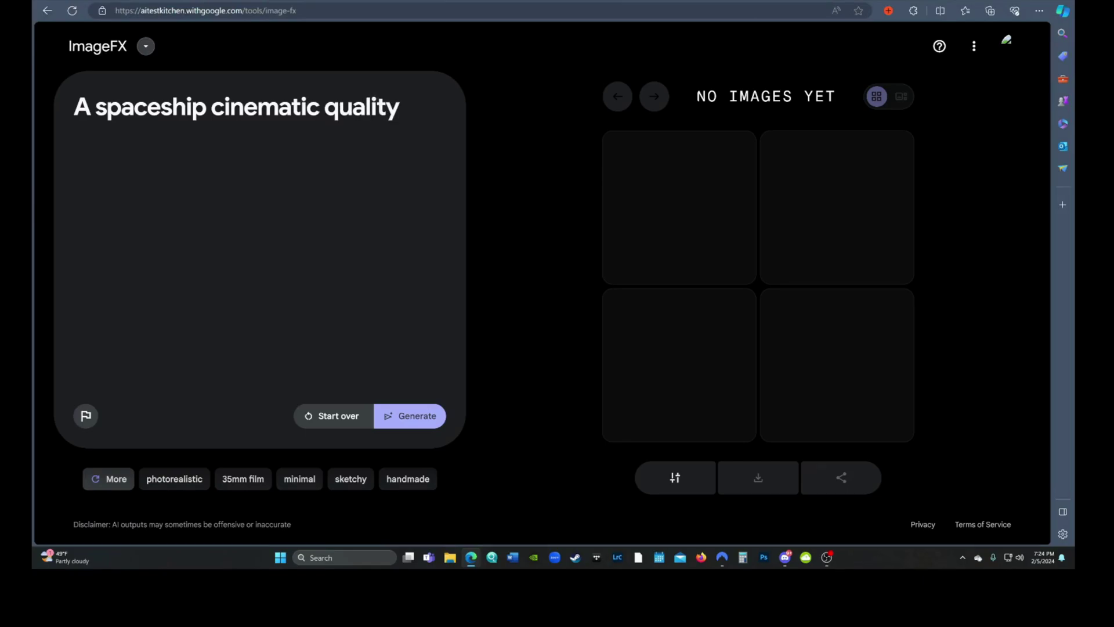
Step: Generate the spaceship images and page through them, including the desert and planet ones
{"action": "left_click", "coordinate": [398, 415]}
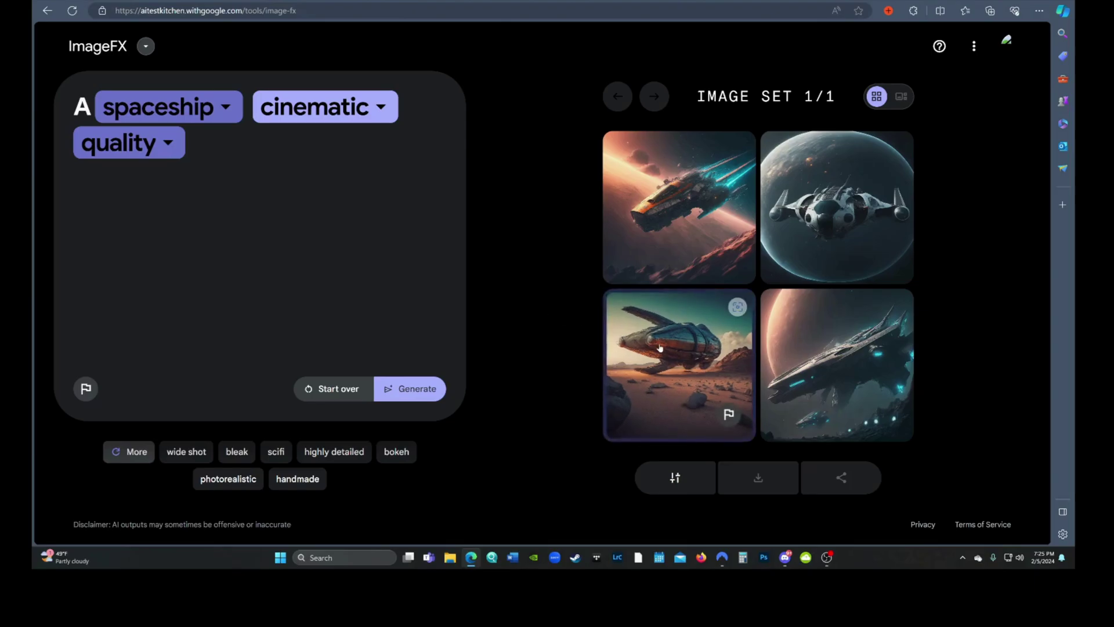
{"action": "left_click", "coordinate": [836, 240]}
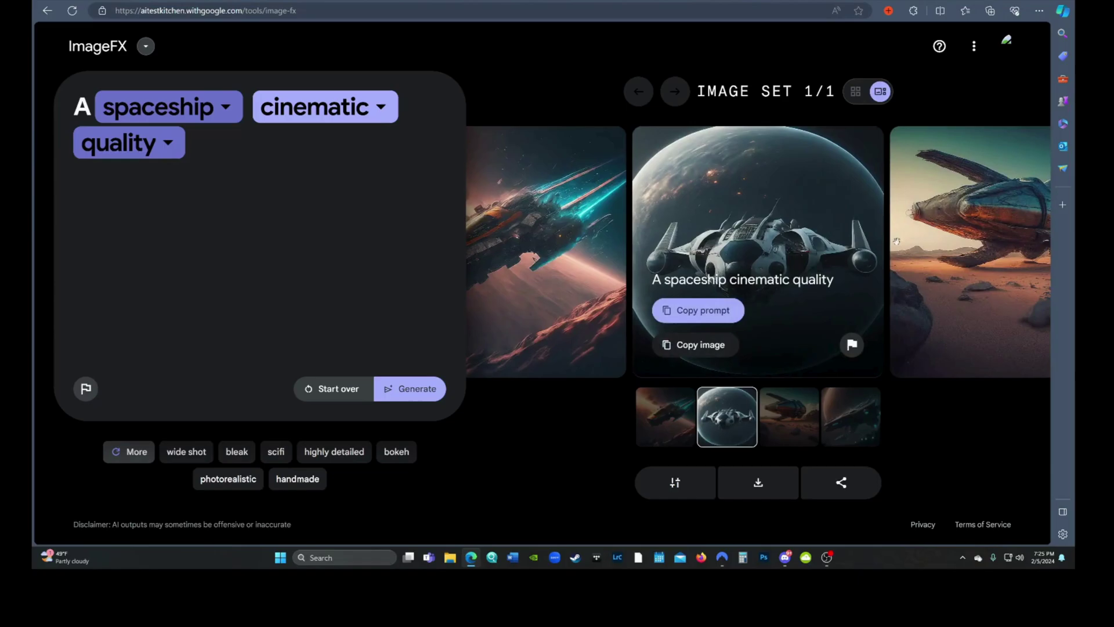
{"action": "left_click", "coordinate": [954, 249]}
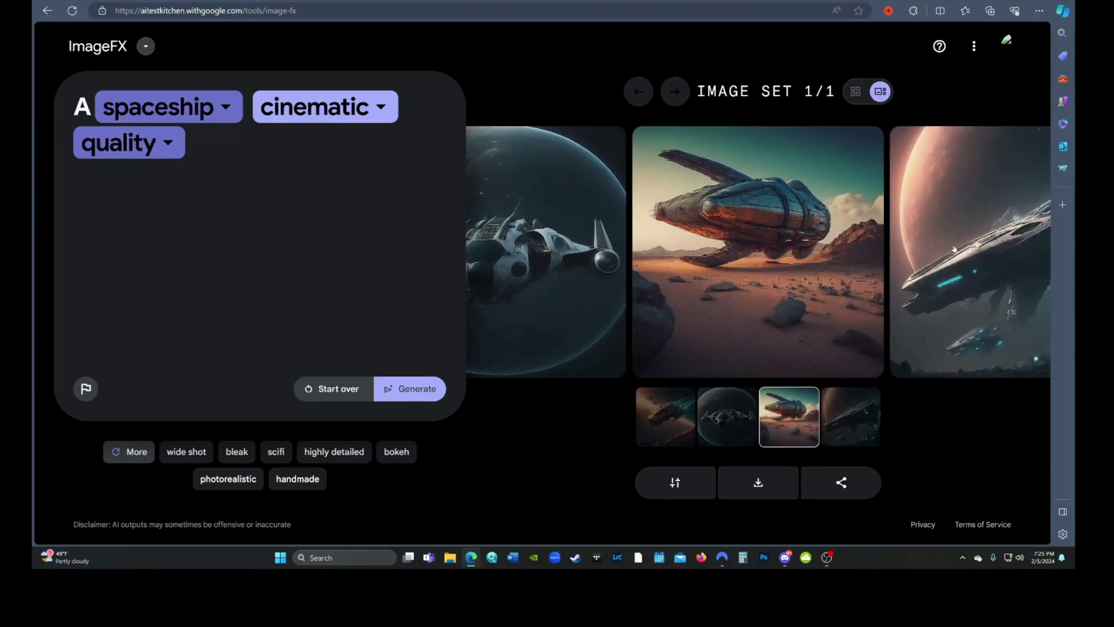
{"action": "left_click", "coordinate": [955, 250]}
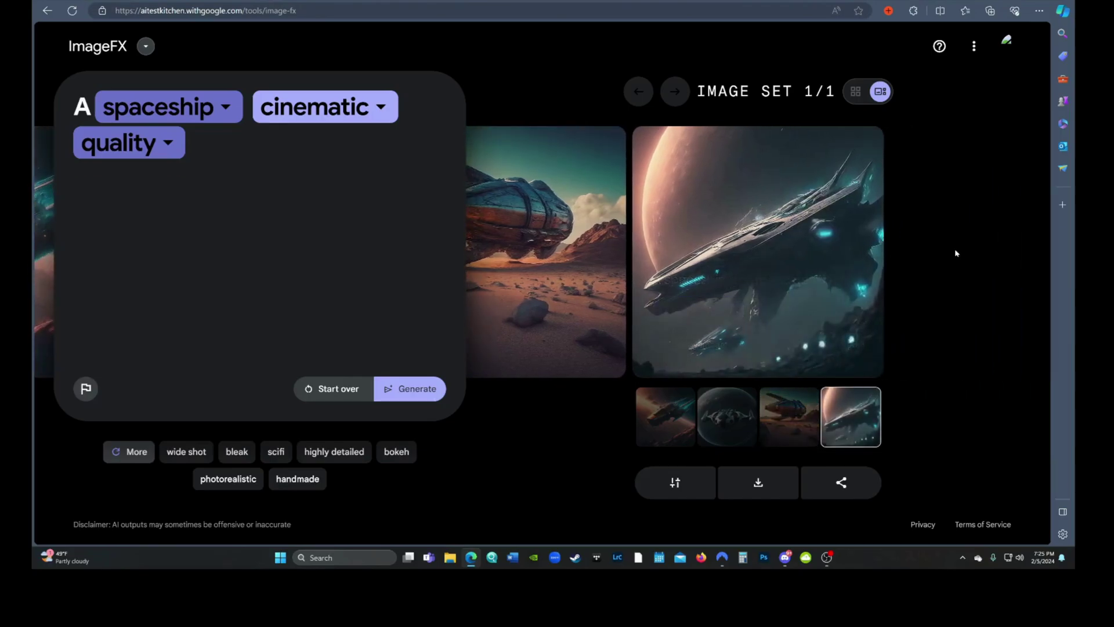
{"action": "mouse_move", "coordinate": [810, 278]}
Step: Change the prompt's 'quality' to 'excellent quality' and generate a new spaceship set
{"action": "left_click", "coordinate": [375, 111]}
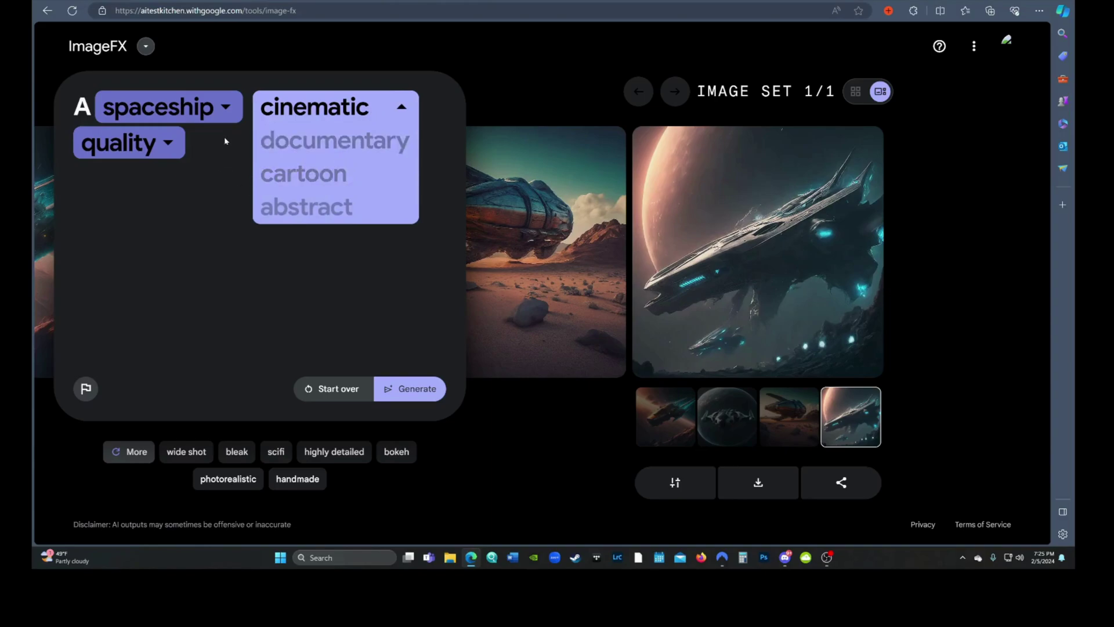
{"action": "left_click", "coordinate": [160, 147]}
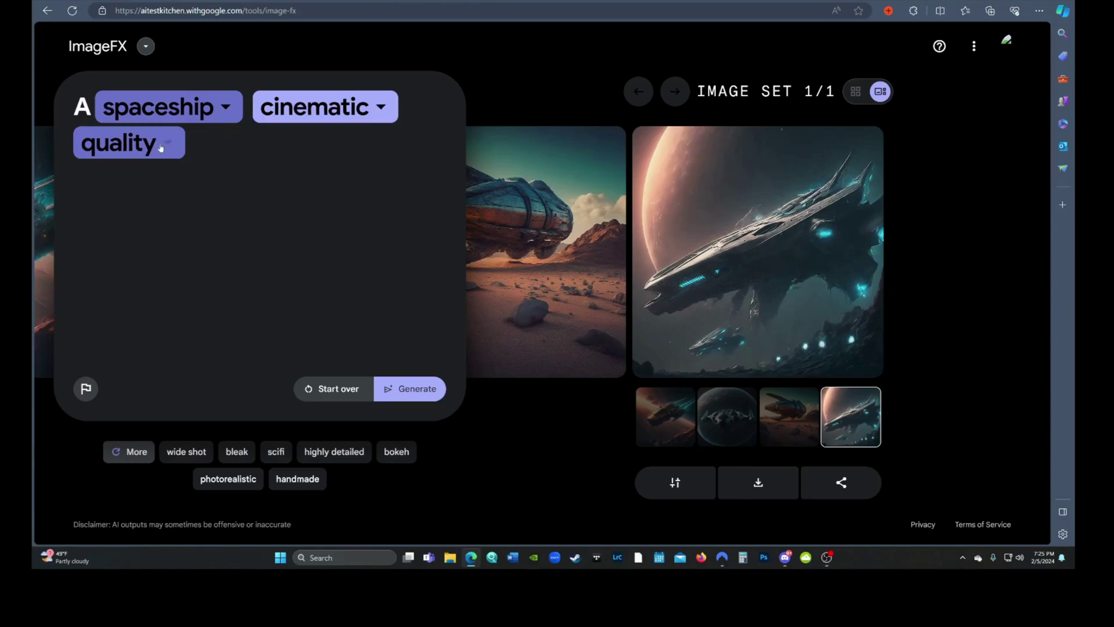
{"action": "left_click", "coordinate": [160, 147]}
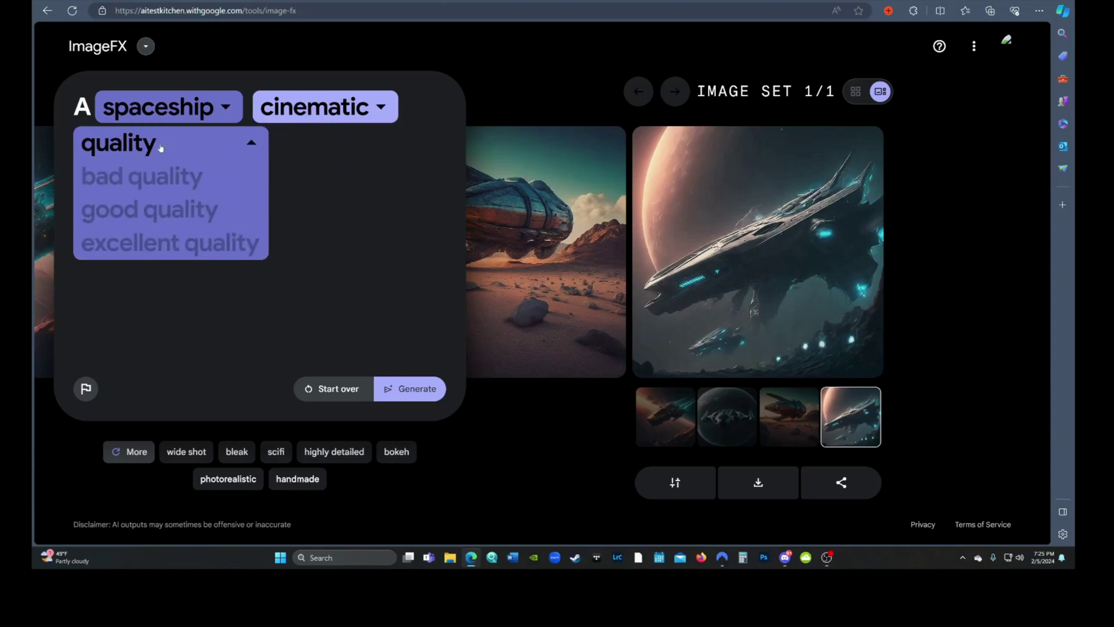
{"action": "left_click", "coordinate": [170, 242]}
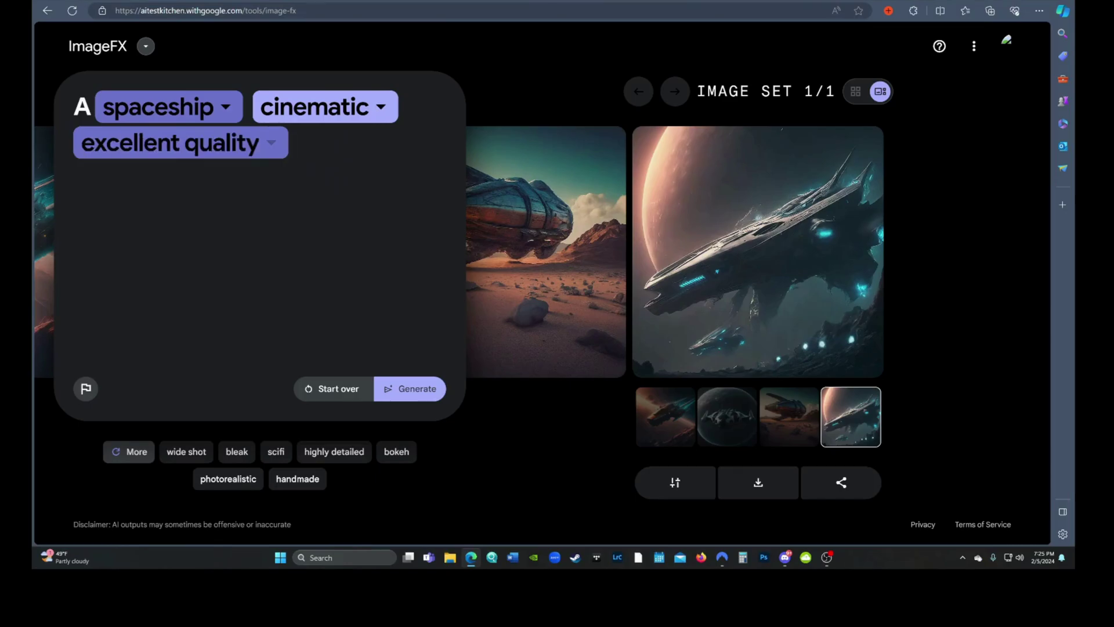
{"action": "left_click", "coordinate": [418, 394]}
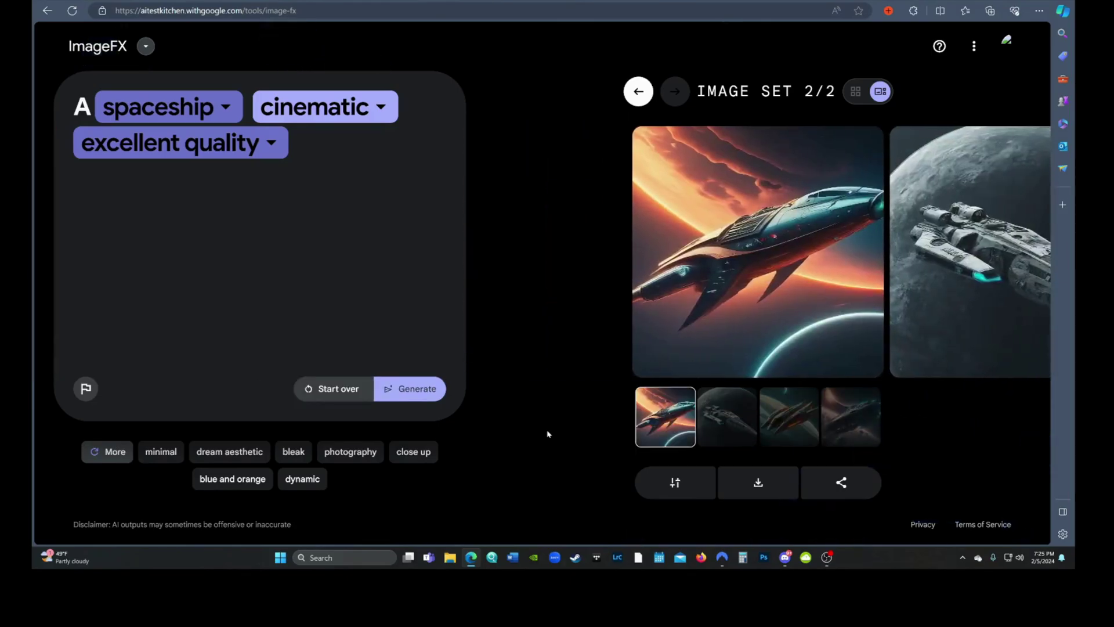
Step: Browse the new spaceships: moon, orange, and dark among asteroids
{"action": "mouse_move", "coordinate": [744, 287]}
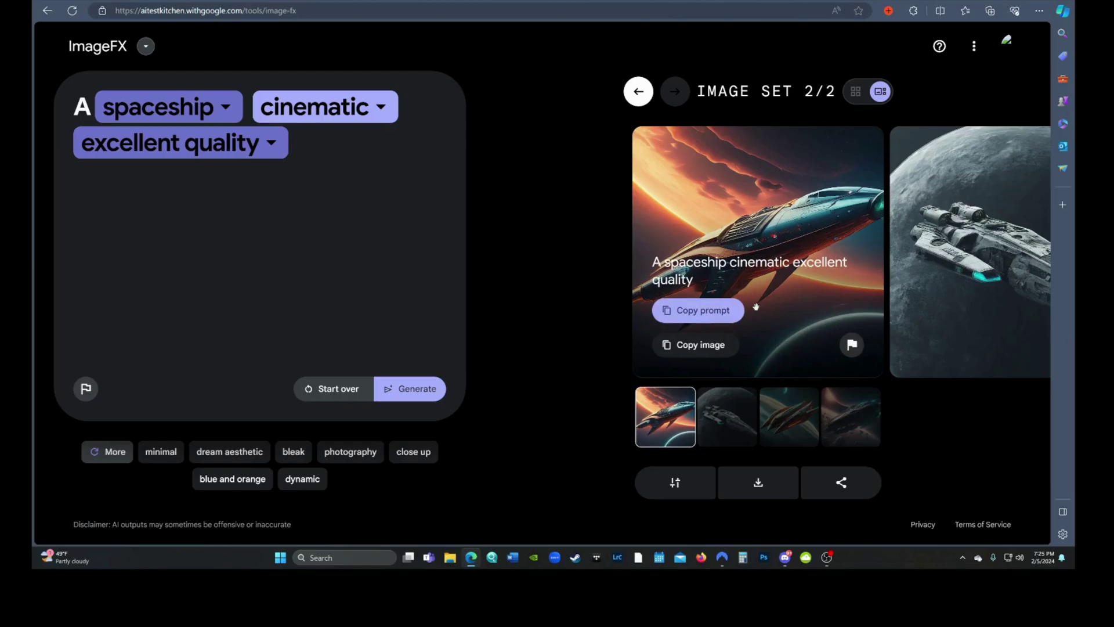
{"action": "left_click", "coordinate": [941, 329]}
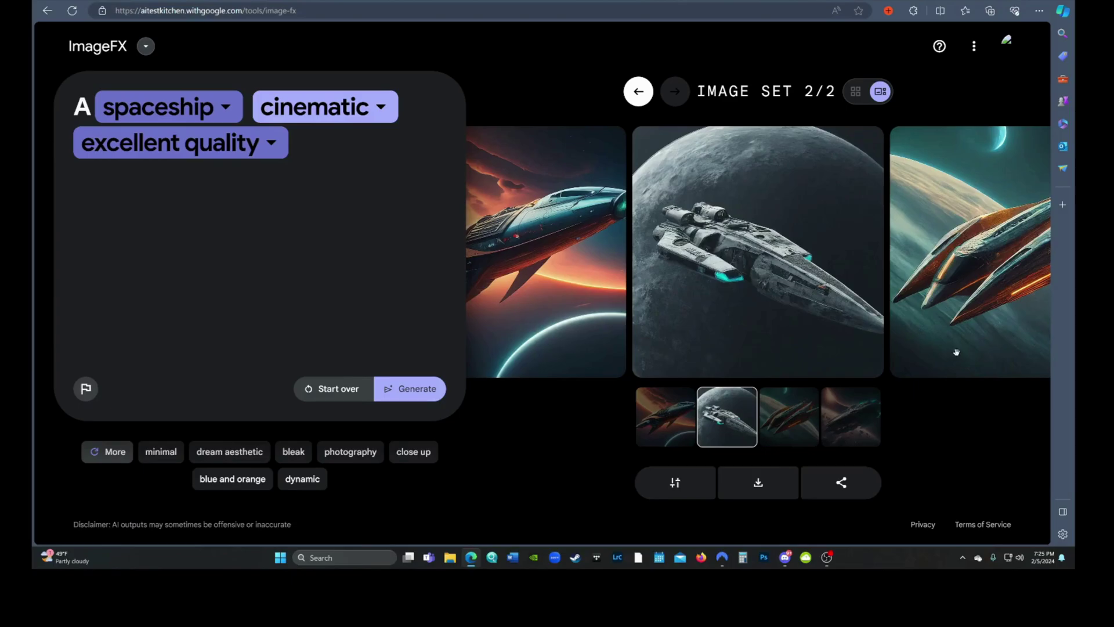
{"action": "left_click", "coordinate": [977, 351]}
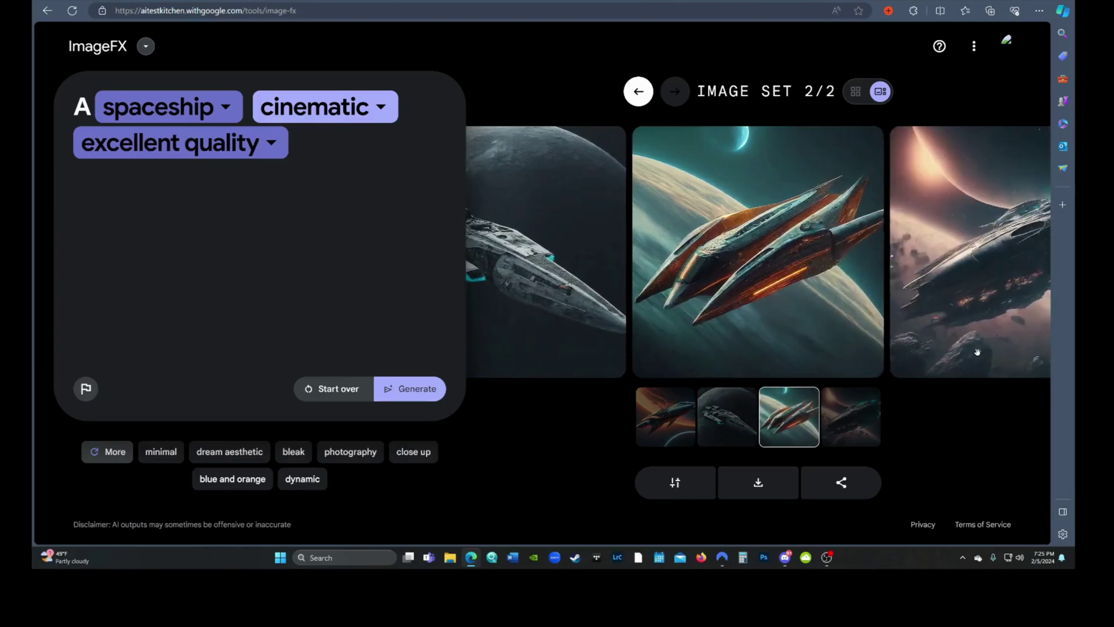
{"action": "left_click", "coordinate": [987, 345]}
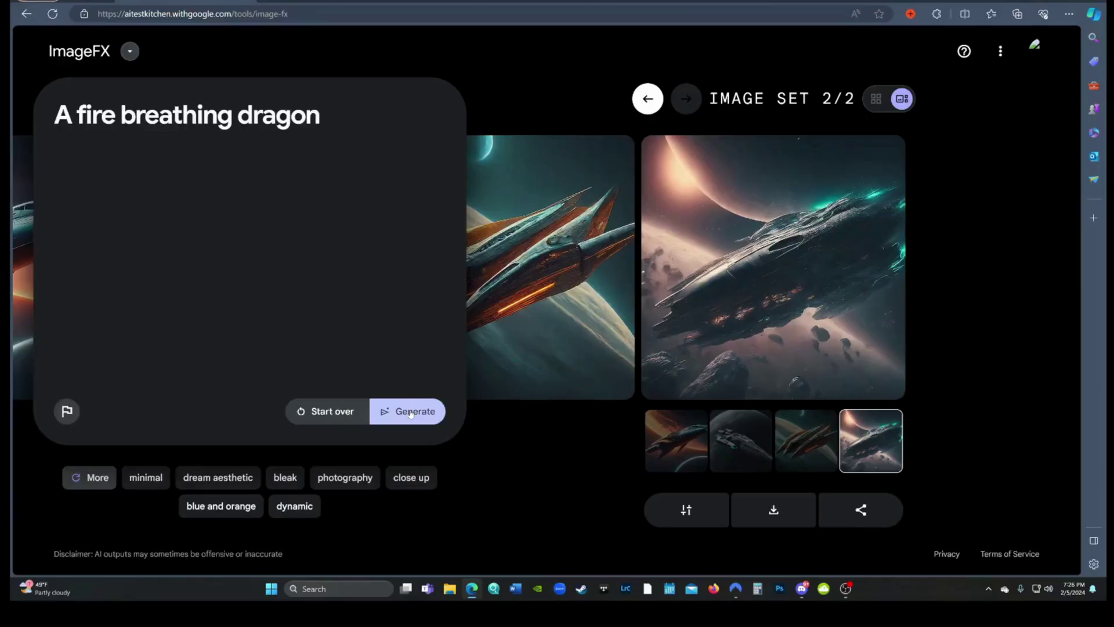
Step: Generate fire-breathing dragon images and advance through all four in the carousel
{"action": "left_click", "coordinate": [413, 391]}
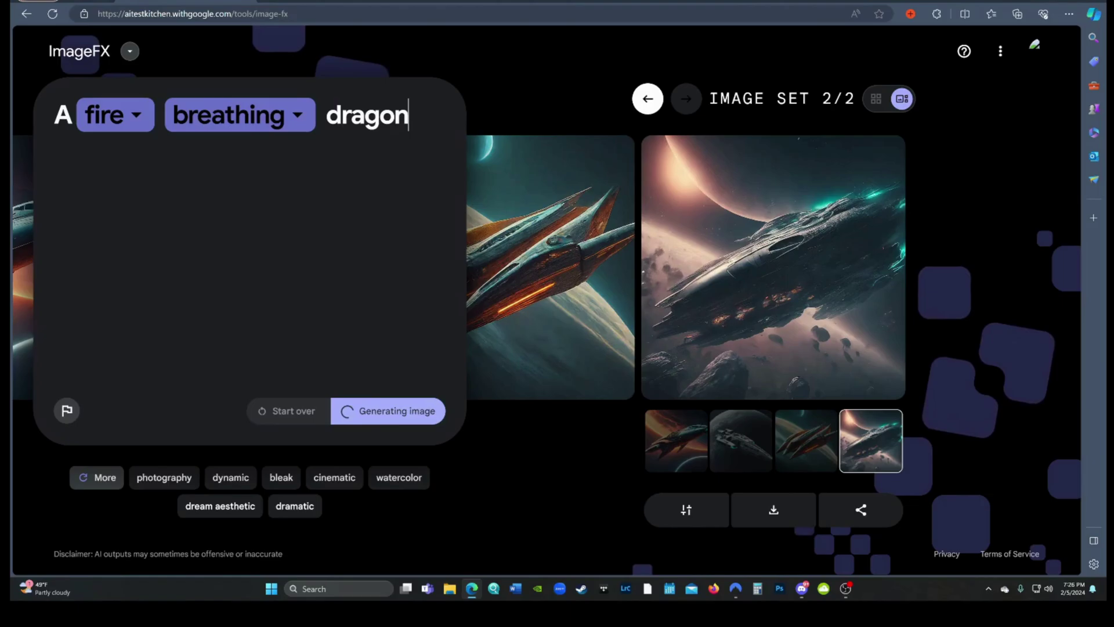
{"action": "mouse_move", "coordinate": [783, 336]}
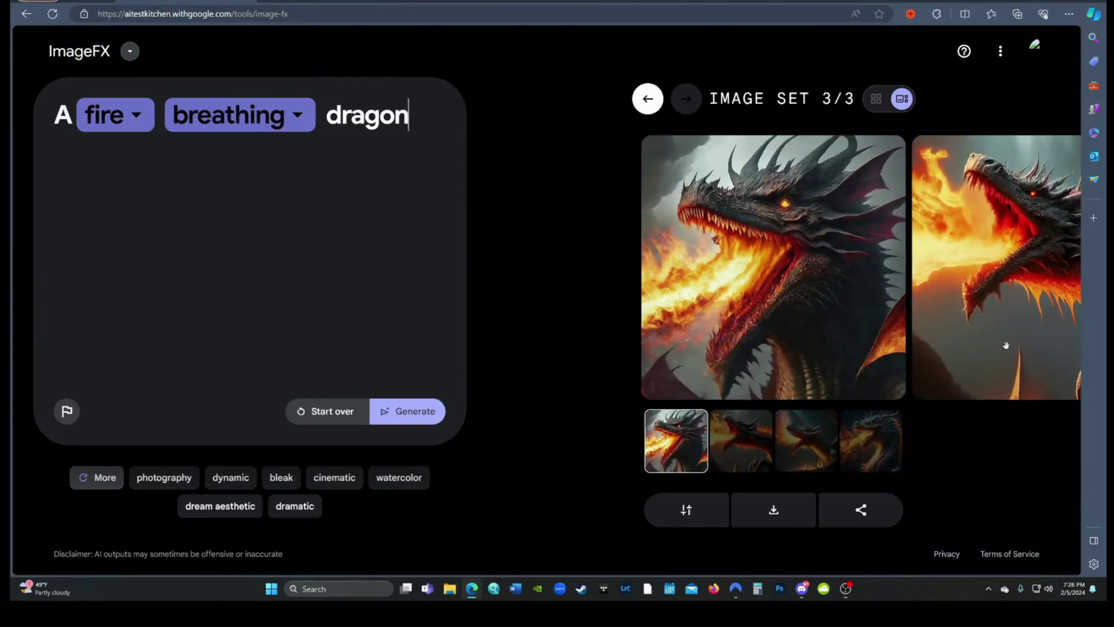
{"action": "left_click", "coordinate": [986, 336]}
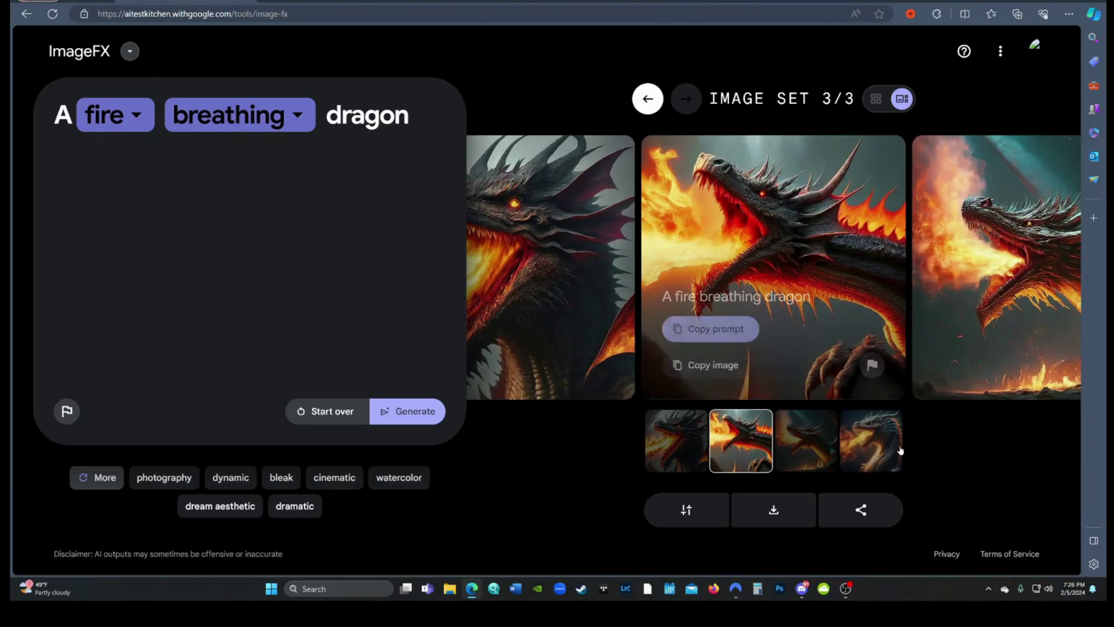
{"action": "left_click", "coordinate": [980, 338]}
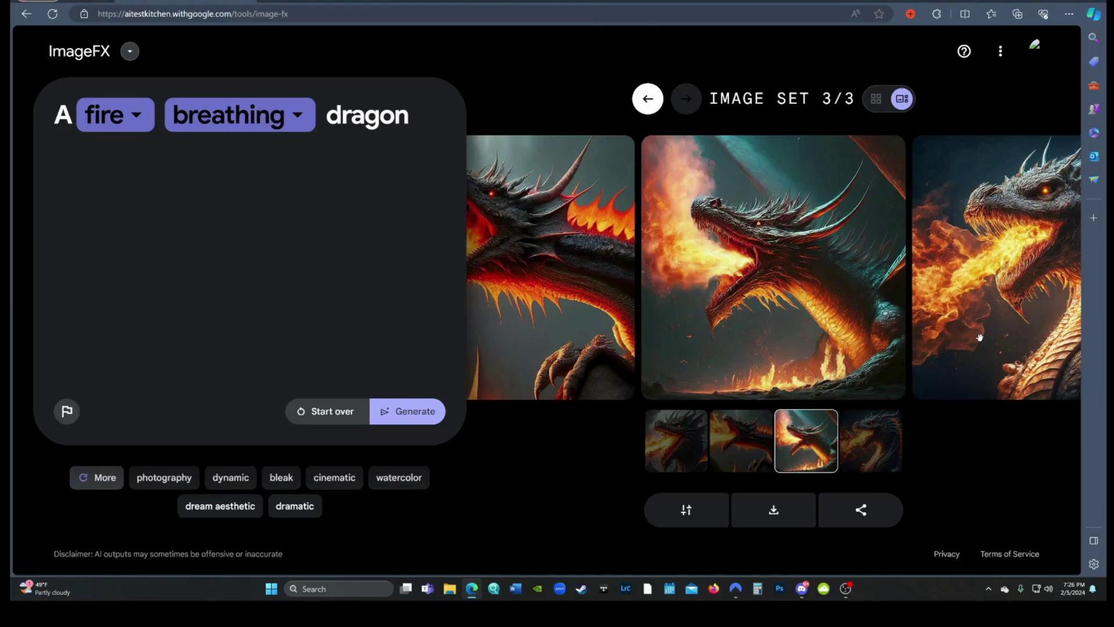
{"action": "left_click", "coordinate": [1015, 316]}
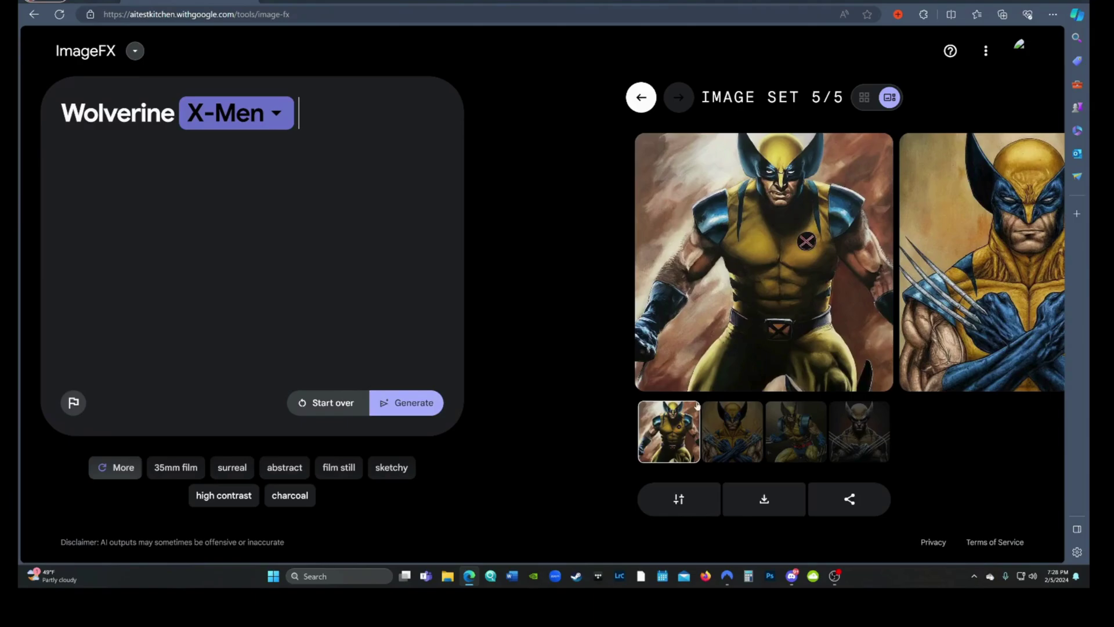
Step: View the crossed-arms, crouching, and dark crossed-claws Wolverine images in turn
{"action": "left_click", "coordinate": [743, 428]}
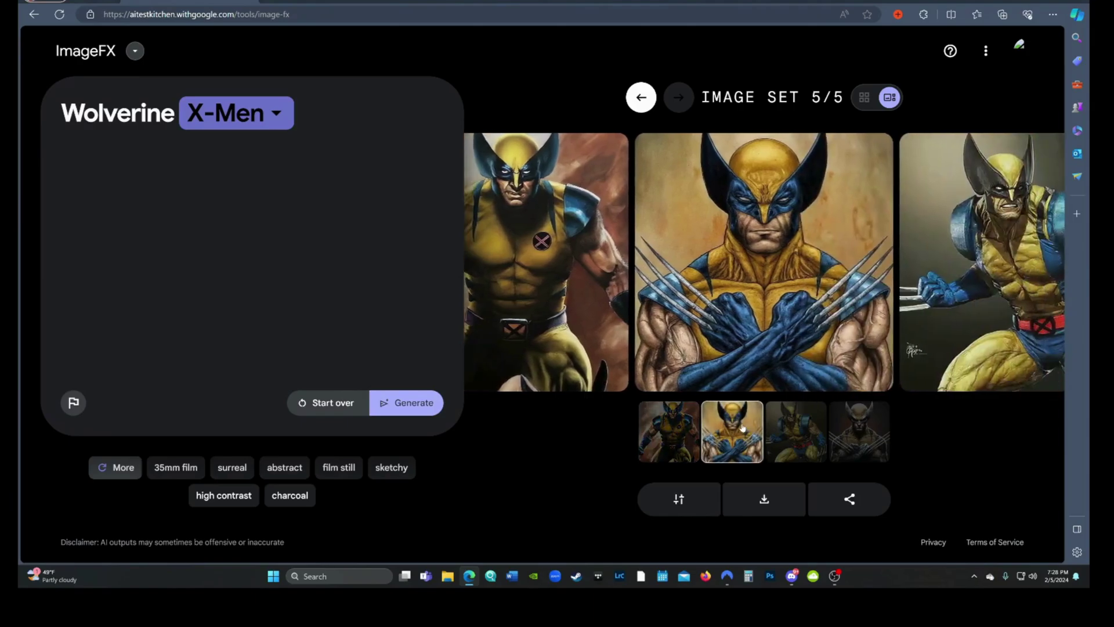
{"action": "left_click", "coordinate": [793, 429]}
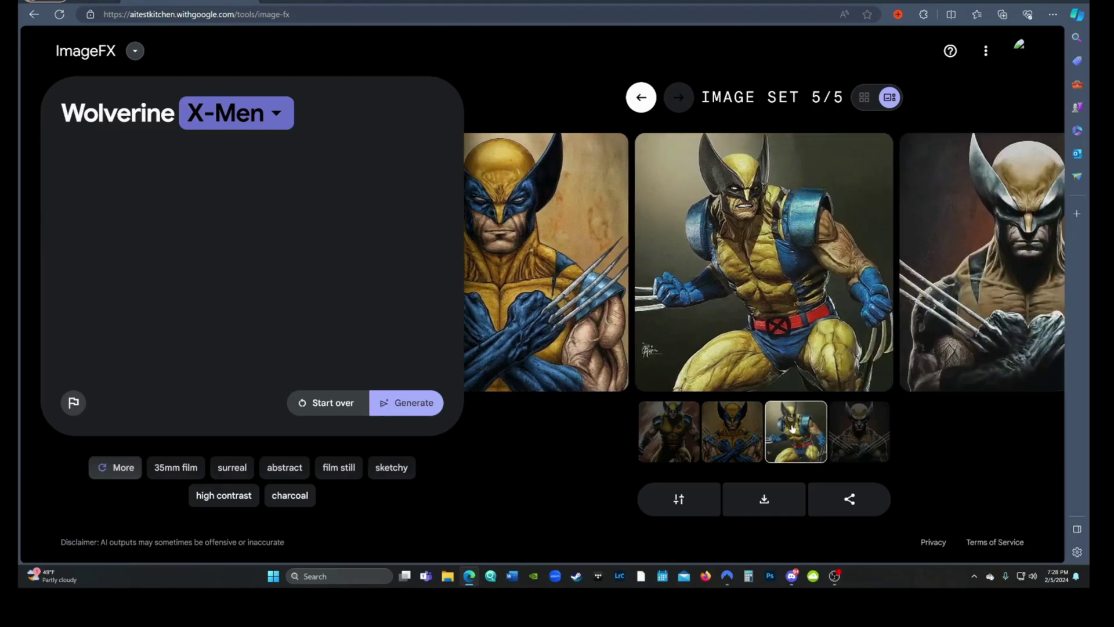
{"action": "left_click", "coordinate": [875, 436]}
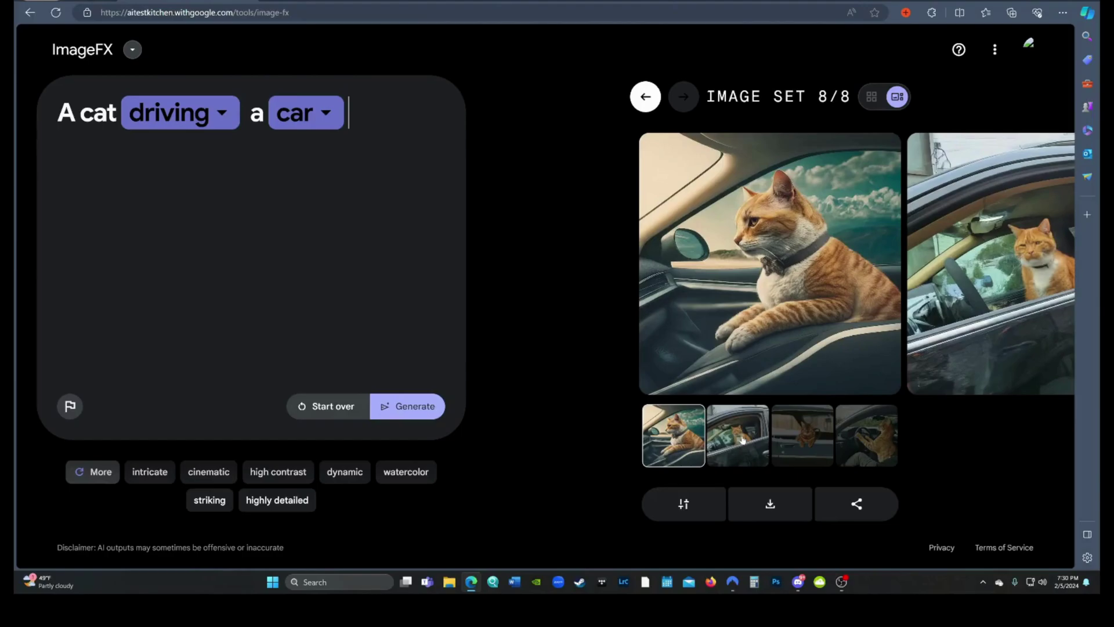
Step: View the second, car-door tabby, and steering-wheel cat images, then clear the prompt
{"action": "left_click", "coordinate": [740, 436]}
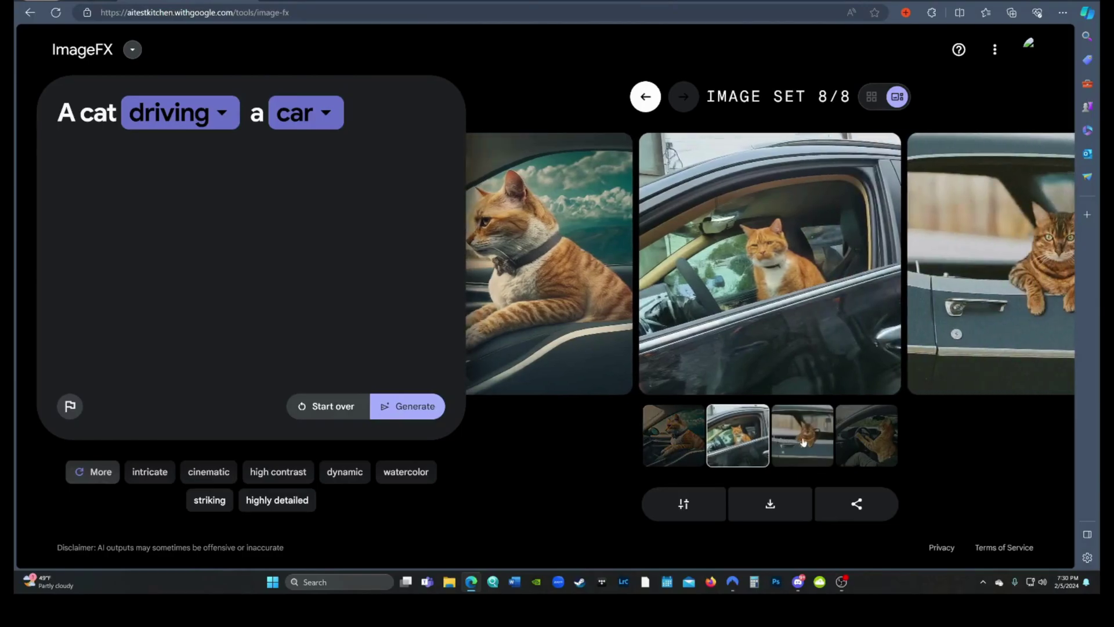
{"action": "left_click", "coordinate": [804, 442]}
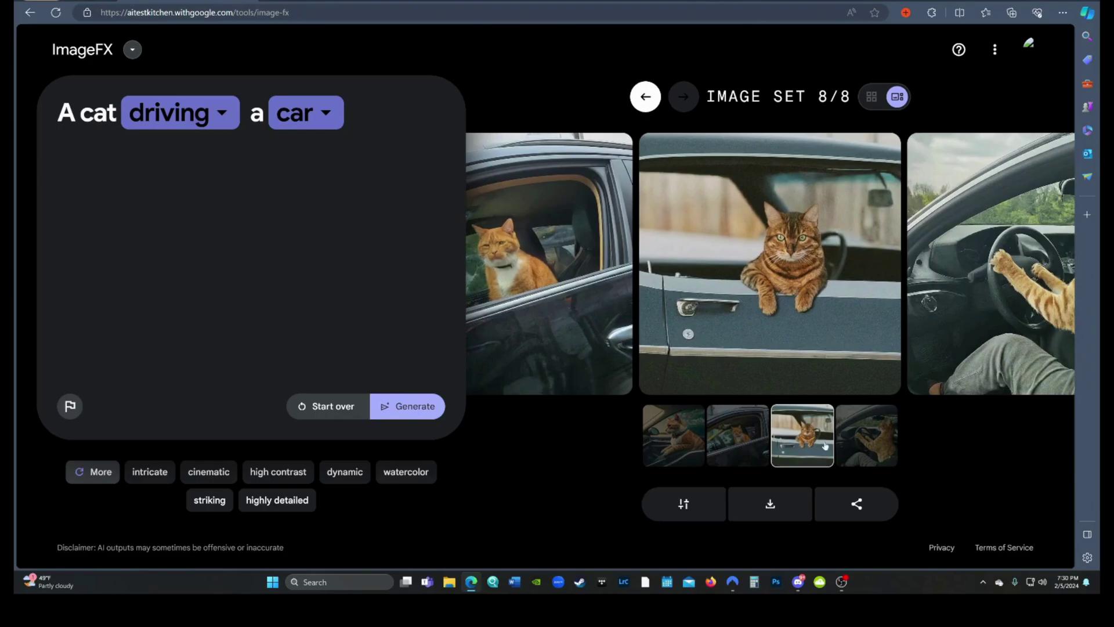
{"action": "left_click", "coordinate": [878, 438]}
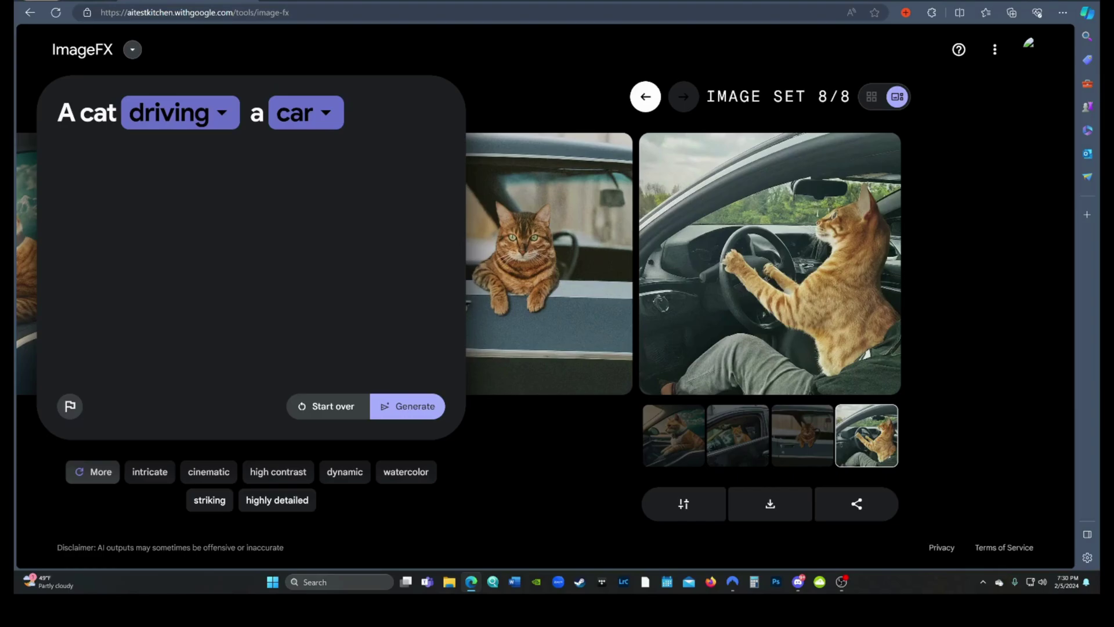
{"action": "left_click", "coordinate": [346, 413]}
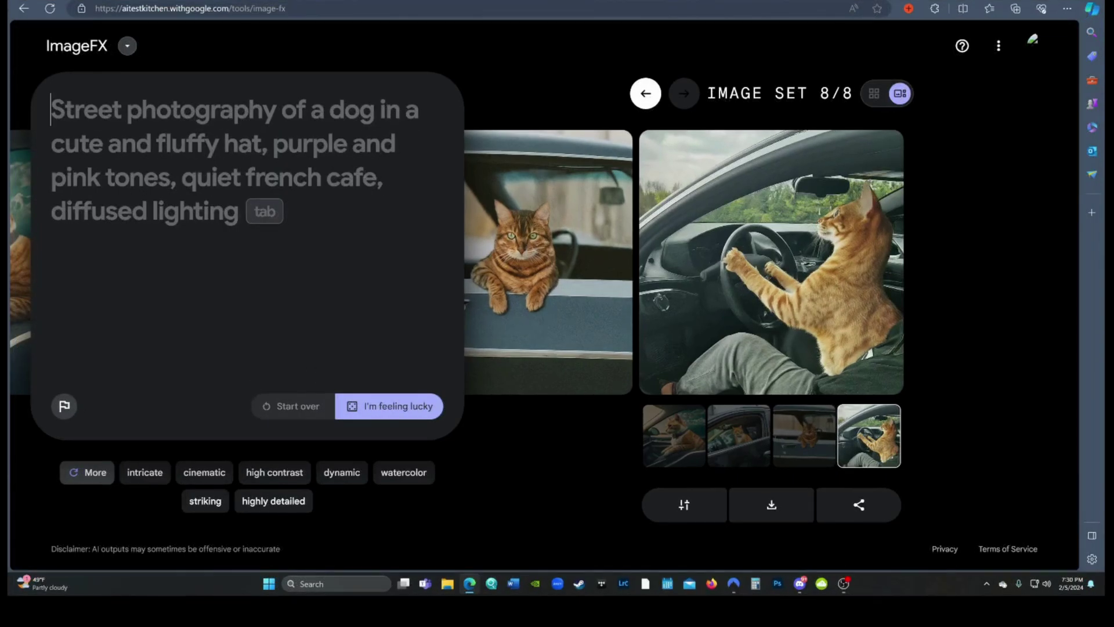
Step: Enter 'A brown cow drinking chocolate milk' and try generating images from it
{"action": "type", "text": "A brow"}
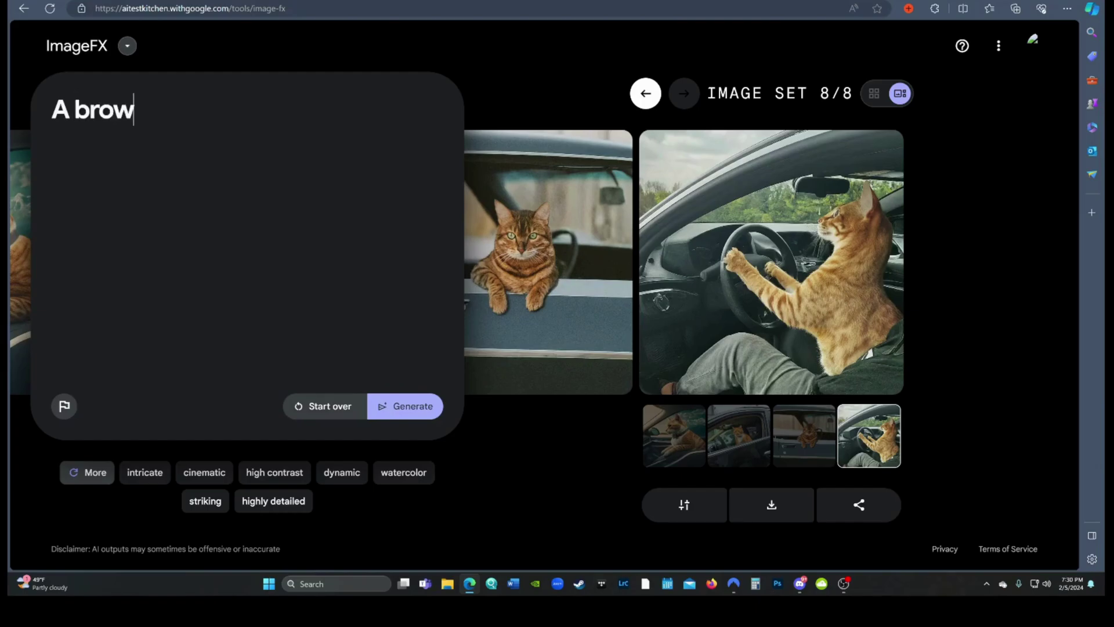
{"action": "type", "text": "n cow d"}
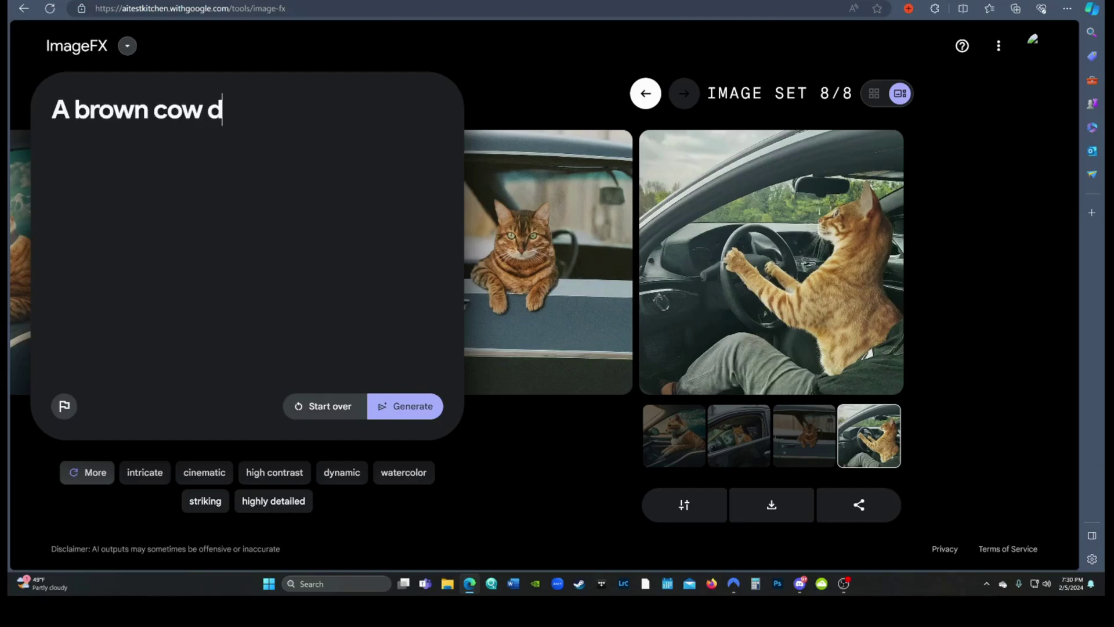
{"action": "type", "text": "rinking "}
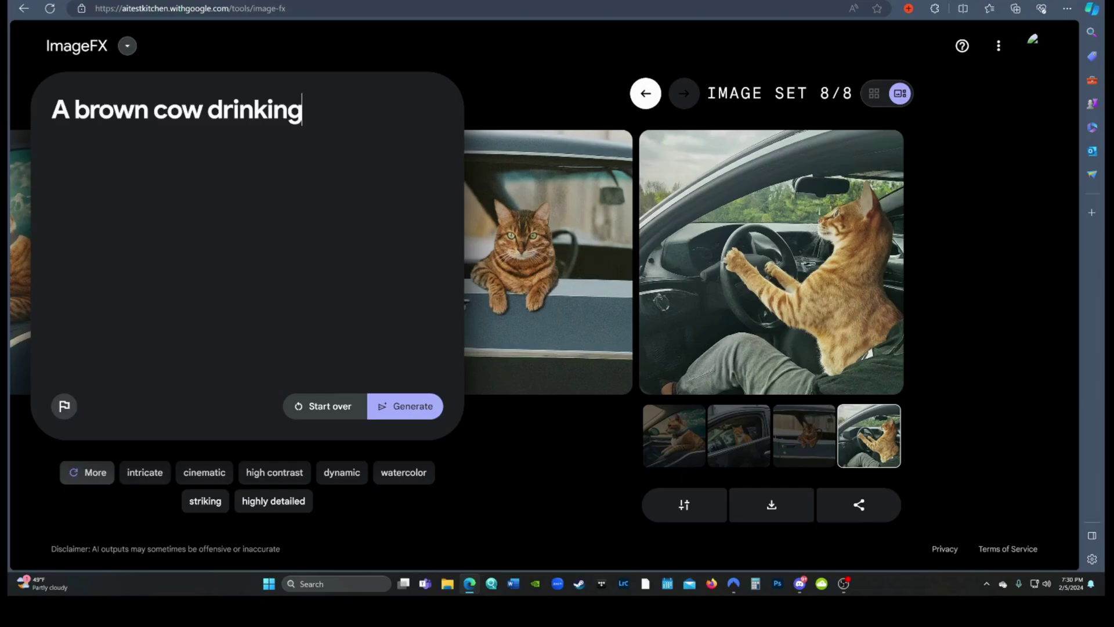
{"action": "type", "text": "cho"}
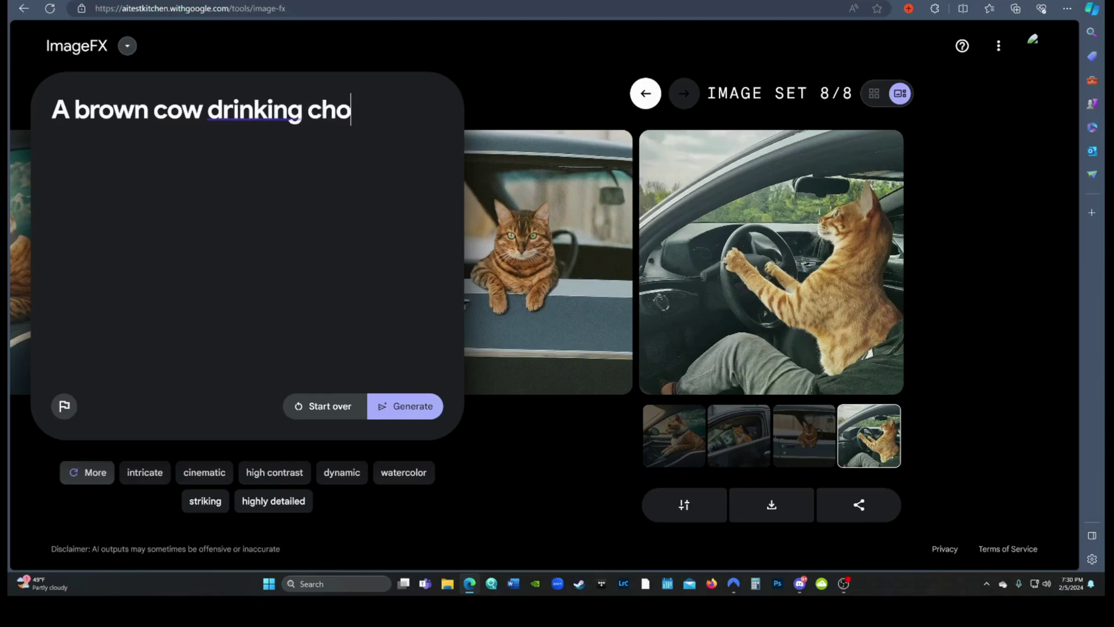
{"action": "type", "text": "c"}
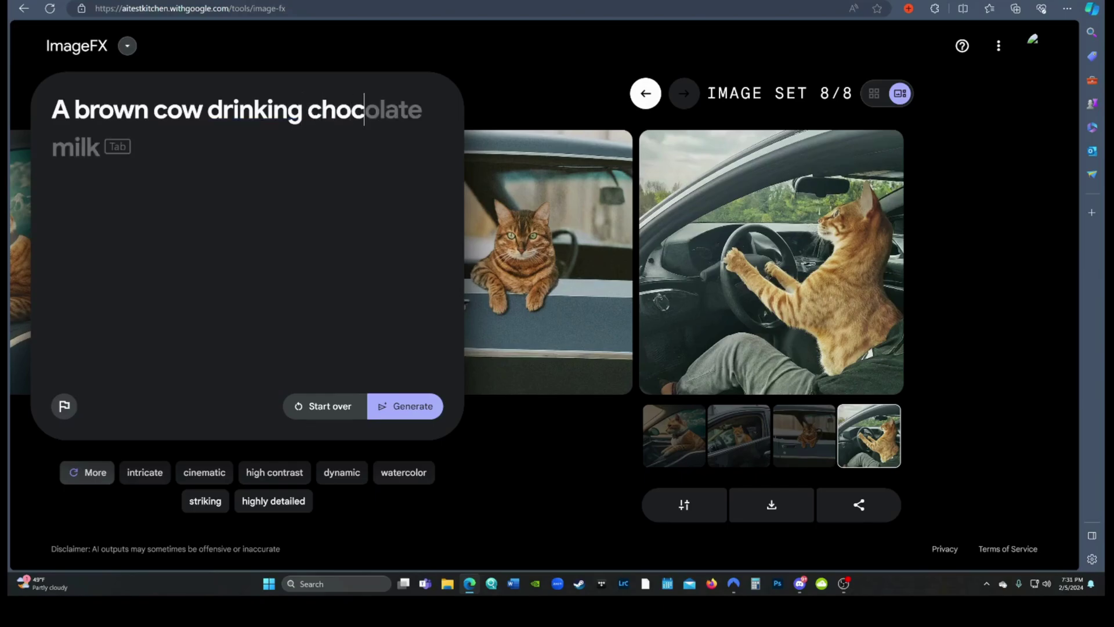
{"action": "type", "text": "olate milk"}
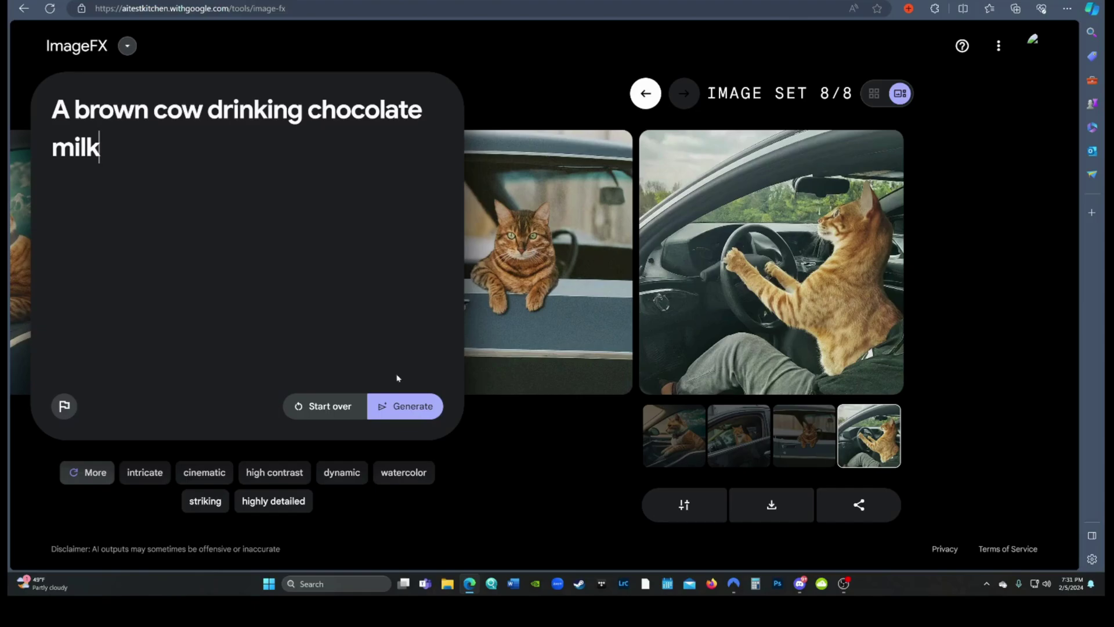
{"action": "left_click", "coordinate": [401, 404]}
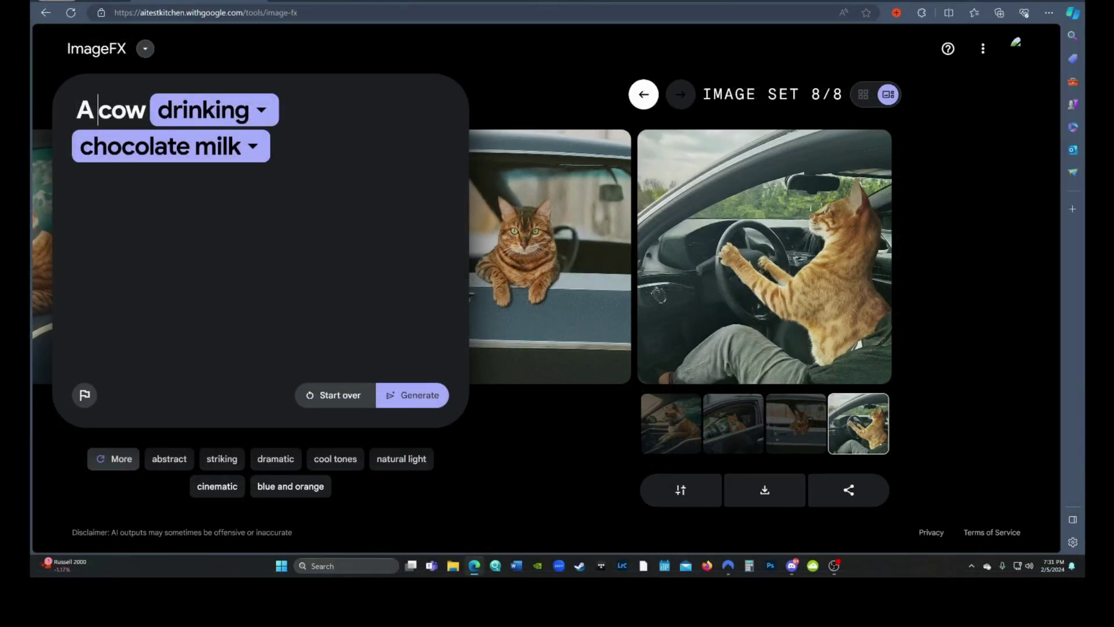
Step: Generate 'A cow drinking chocolate milk' images and view the second, third, and figurine cows
{"action": "left_click", "coordinate": [412, 395]}
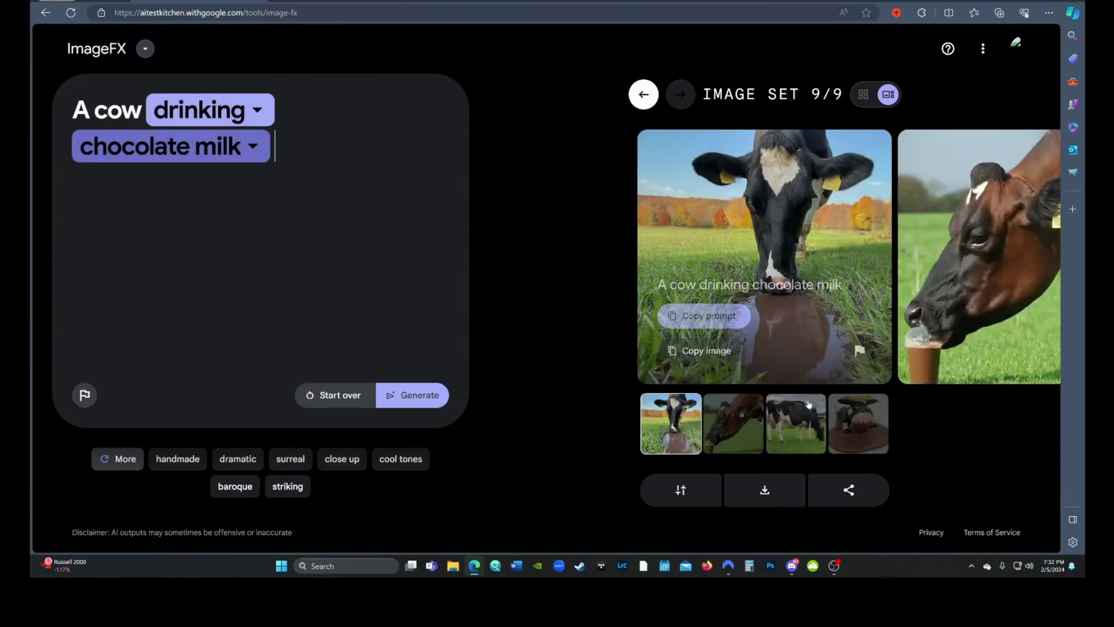
{"action": "left_click", "coordinate": [740, 426]}
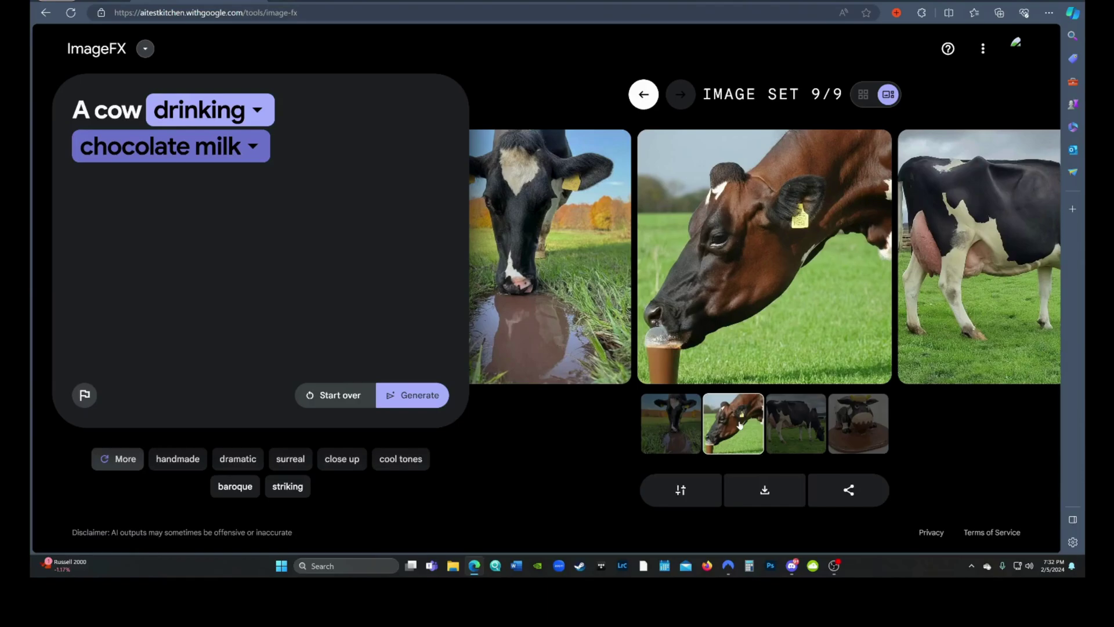
{"action": "left_click", "coordinate": [802, 422]}
{"action": "left_click", "coordinate": [841, 424]}
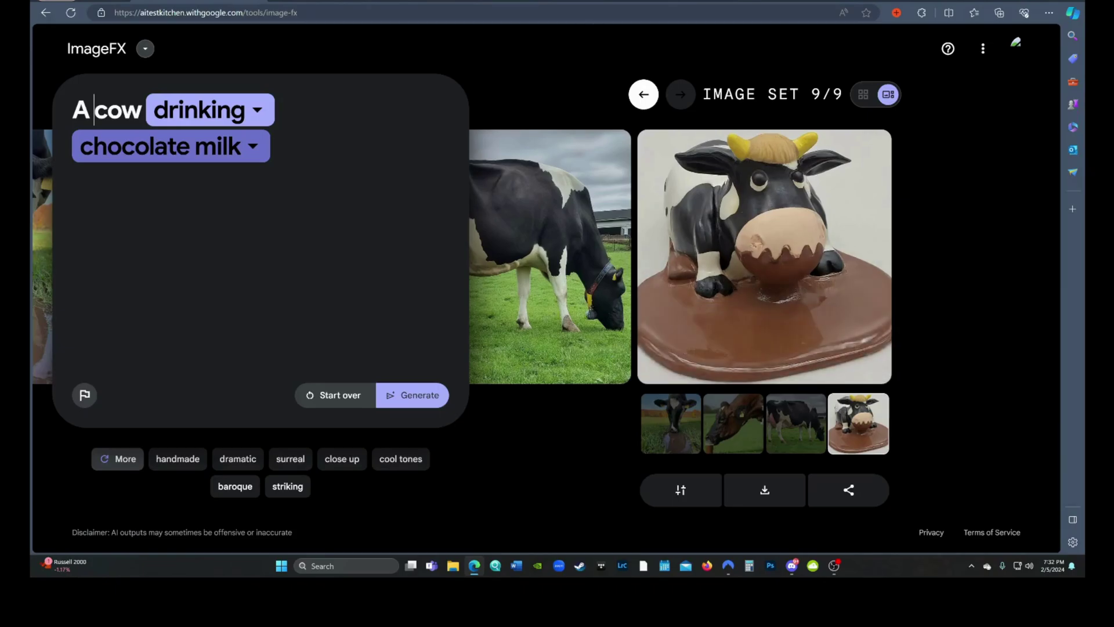
Step: Add 'white' to make the prompt 'A white cow drinking chocolate milk', generate, and view the second and third images
{"action": "type", "text": "wh"}
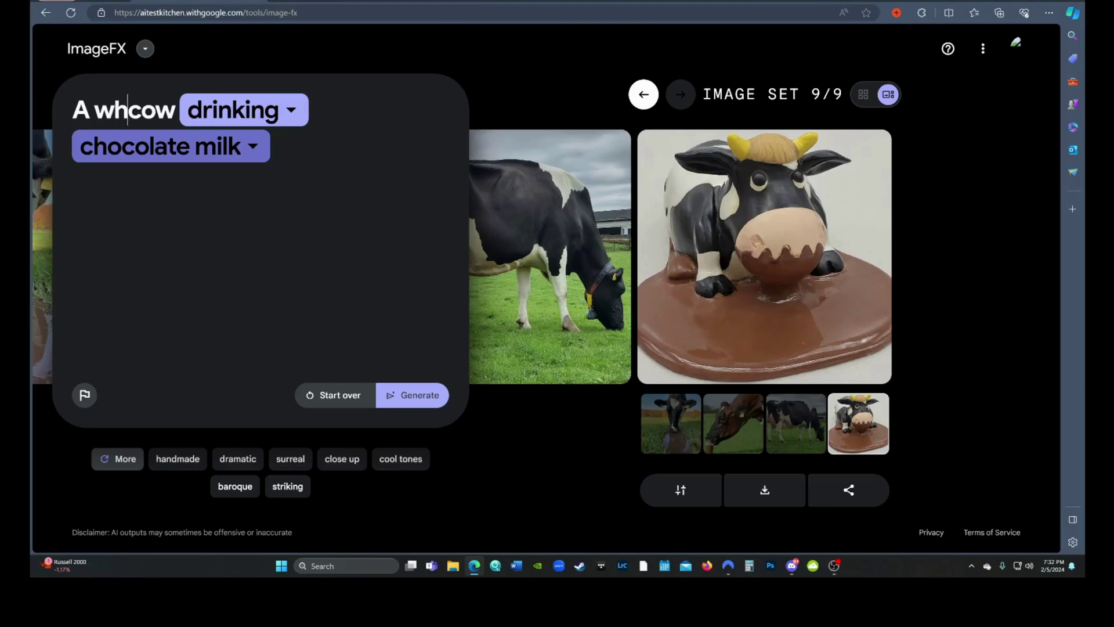
{"action": "type", "text": "ite"}
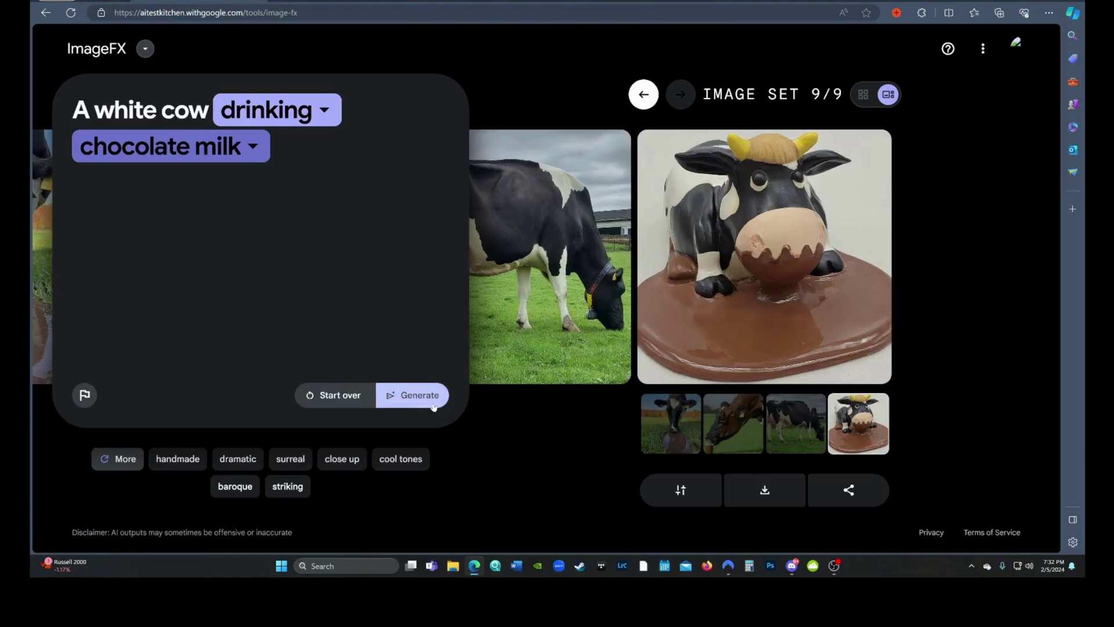
{"action": "left_click", "coordinate": [416, 397]}
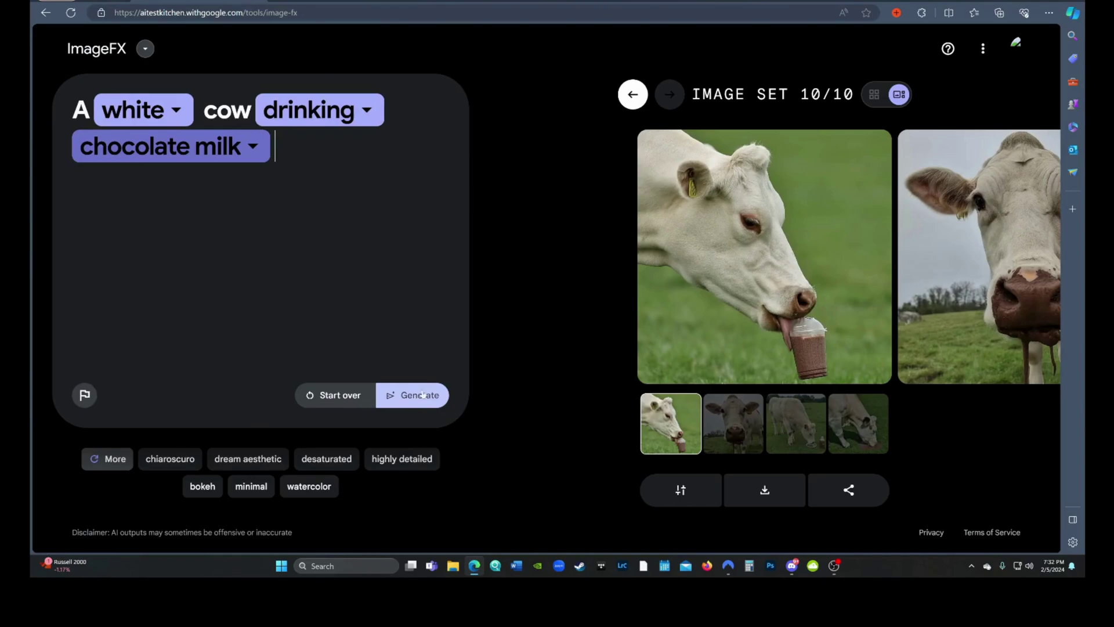
{"action": "left_click", "coordinate": [732, 441]}
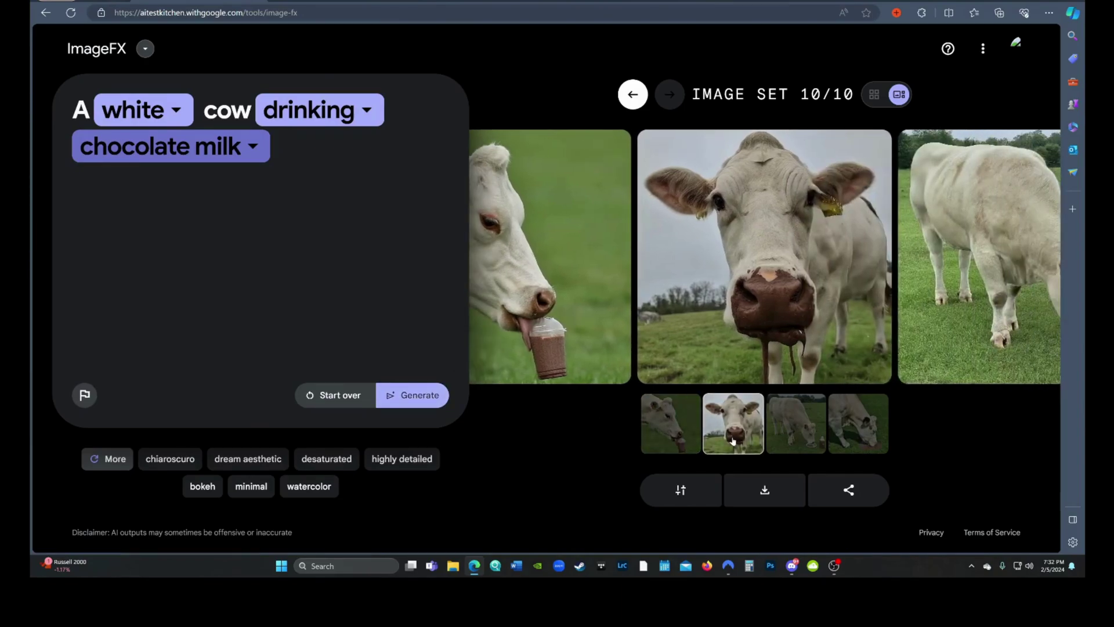
{"action": "left_click", "coordinate": [792, 428]}
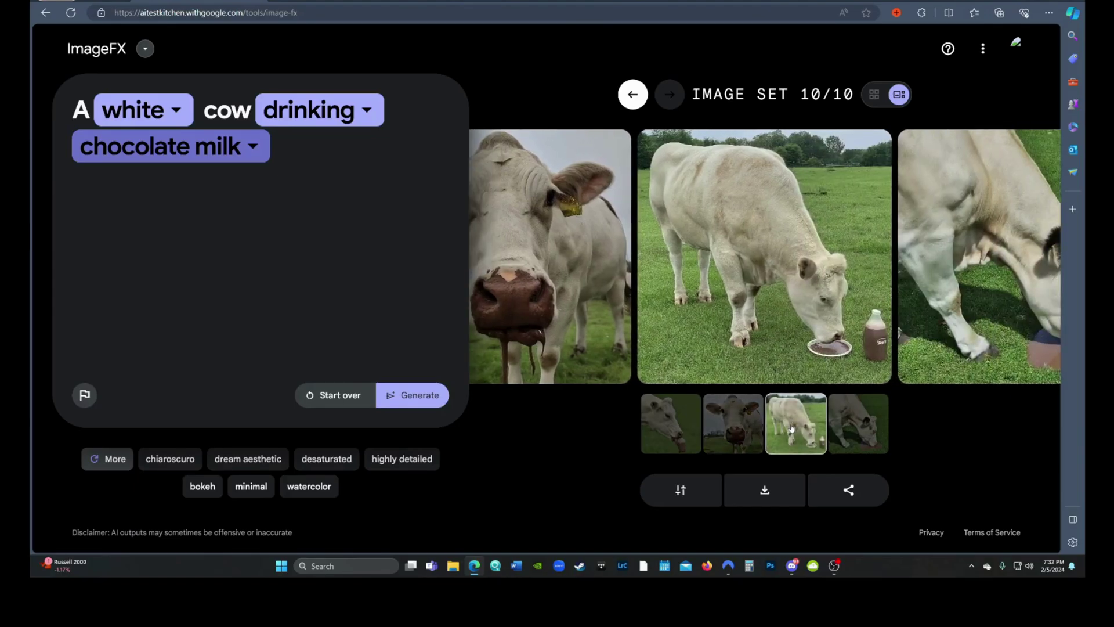